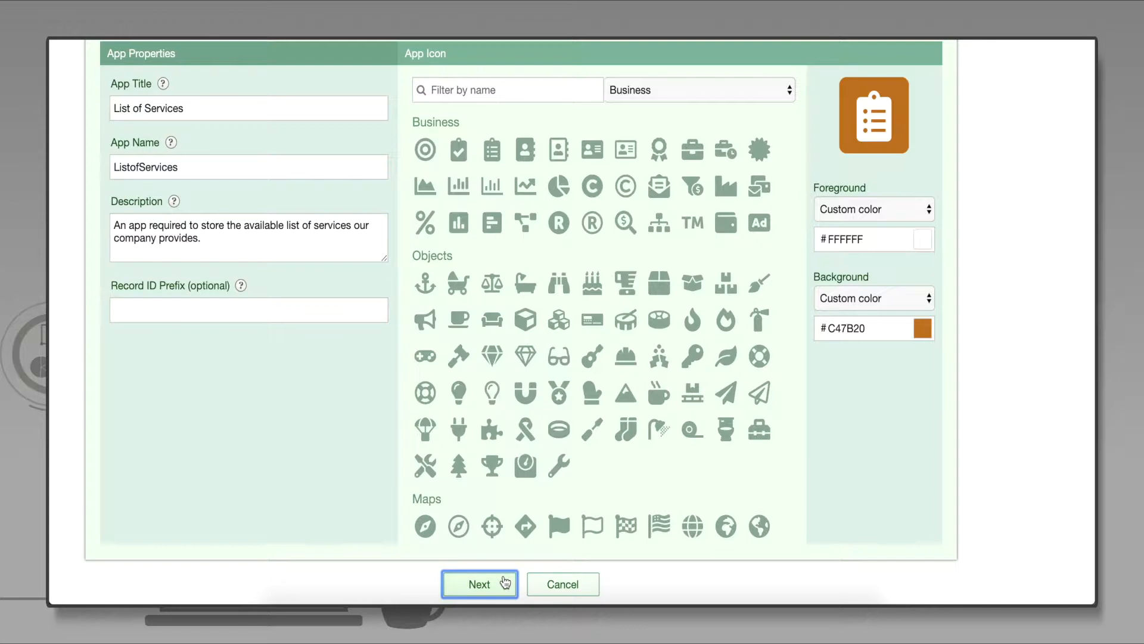
- Finish the List of Services app setup and open its form designer
click(504, 582)
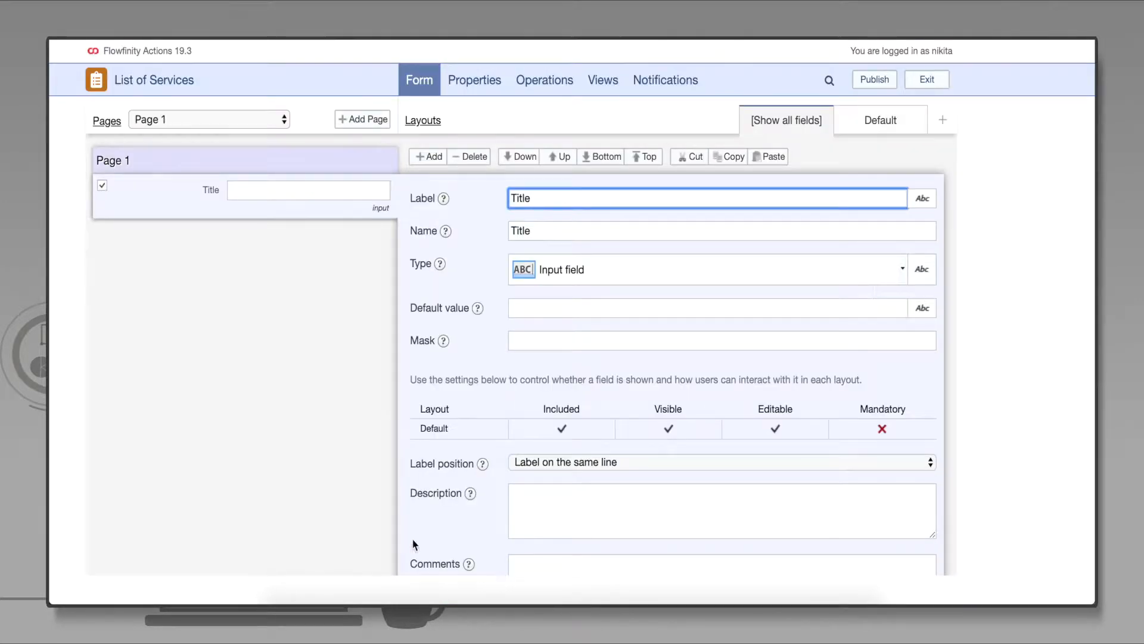
- Retitle Page 1 as 'List of Services' and save the form
click(210, 161)
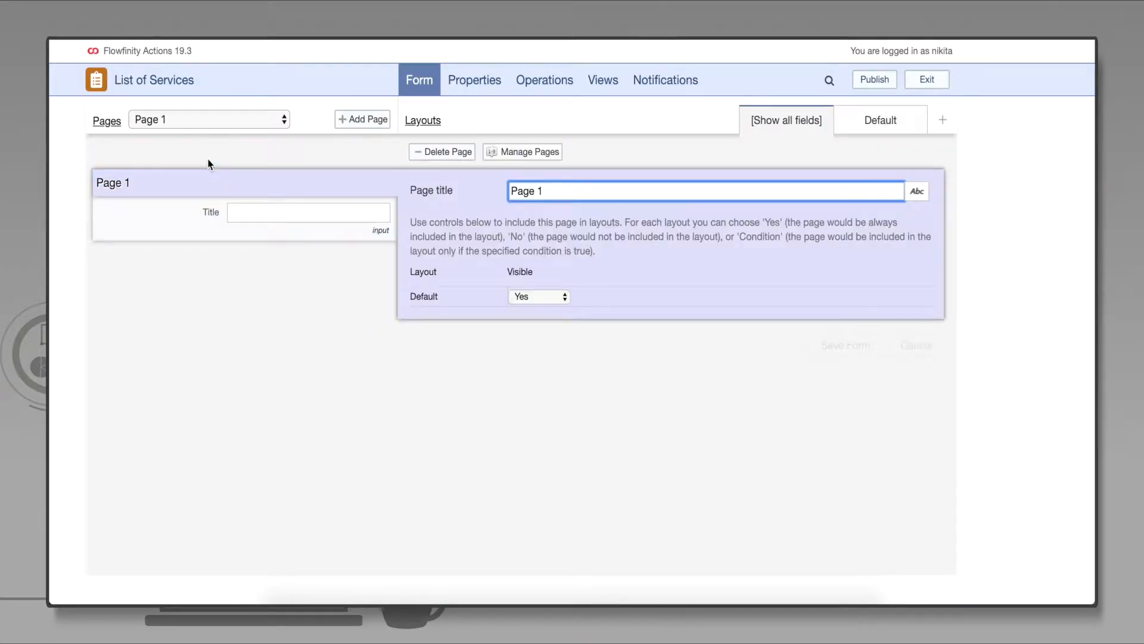
triple_click(561, 196)
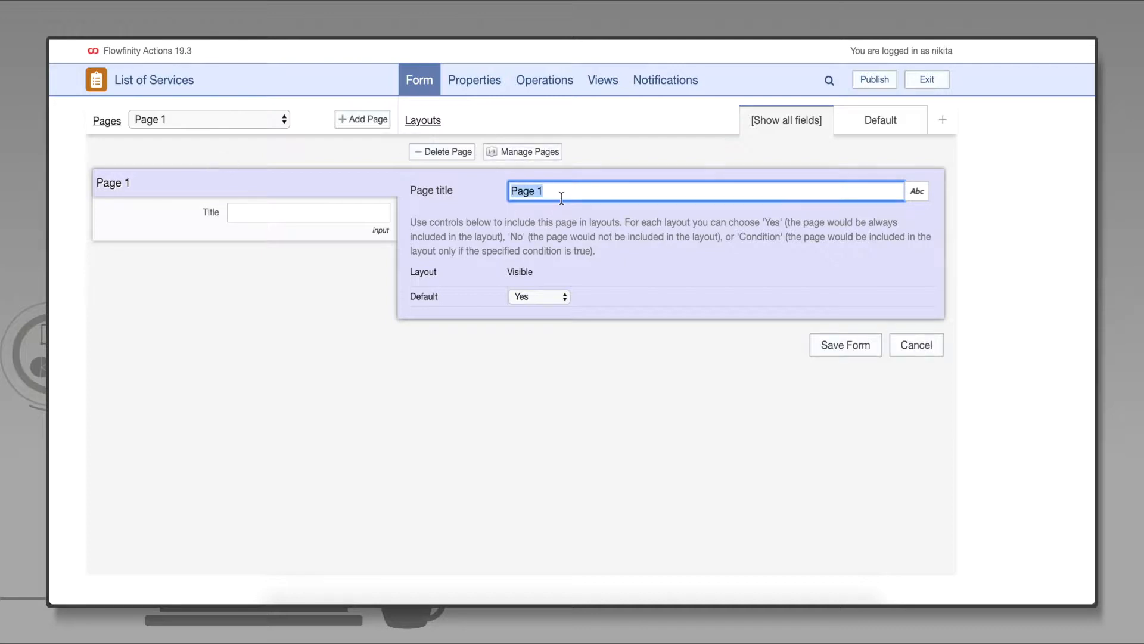
key(BackSpace)
text(List of Services)
click(832, 348)
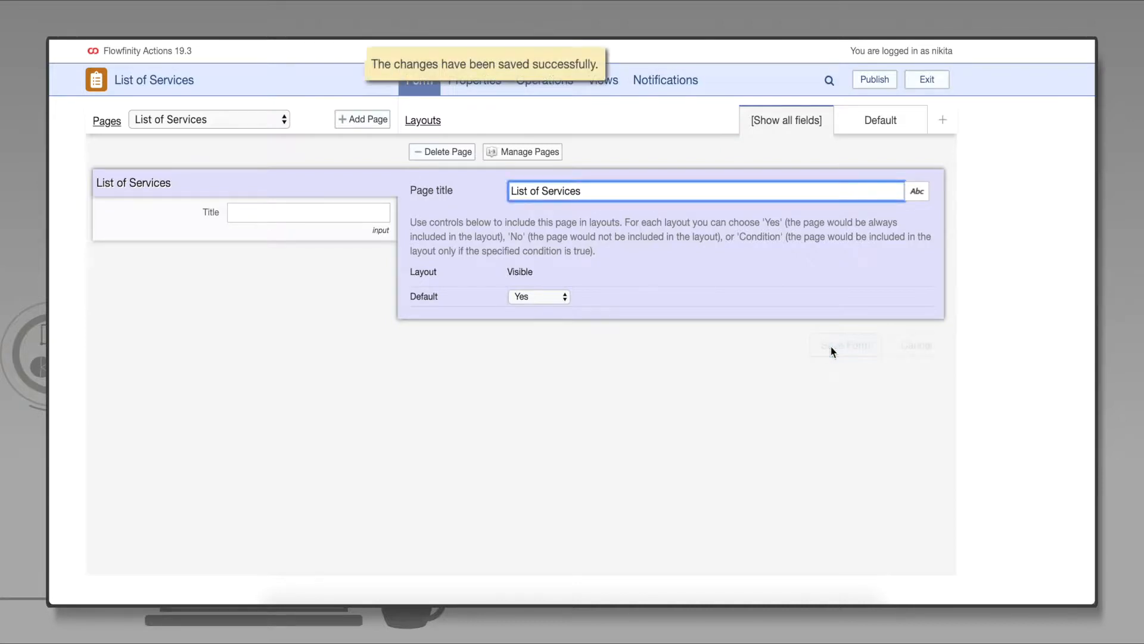
click(209, 234)
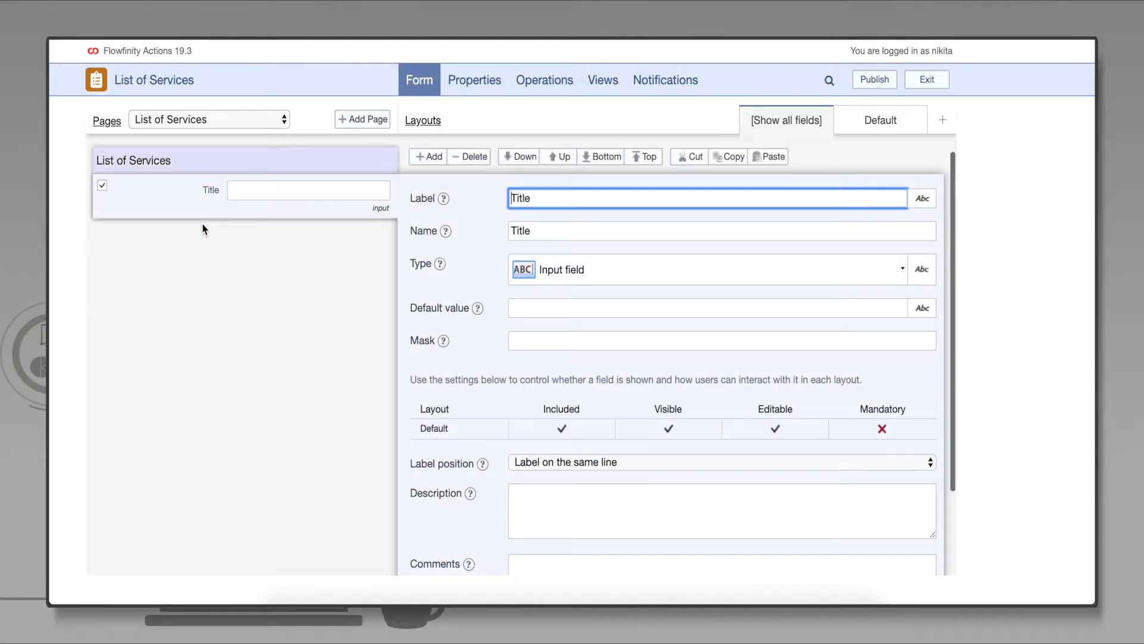
- Relabel the Title field 'Service Name' (name ServiceName) as a mandatory plain input field
double_click(578, 199)
text(Service N)
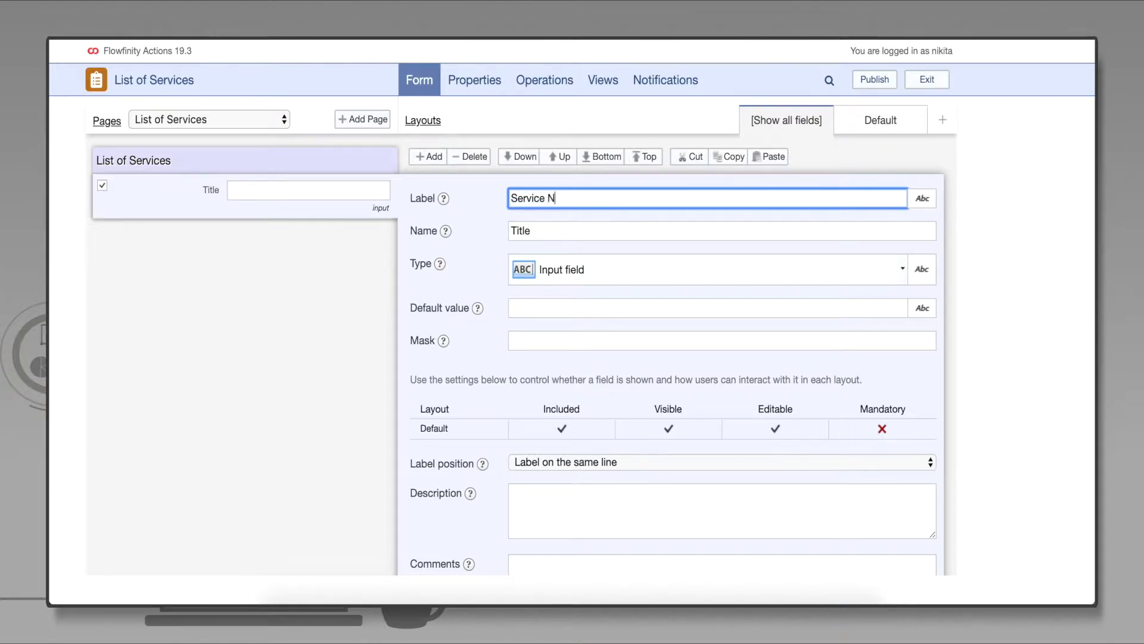
text(ame)
key(Tab)
text(ServiceName)
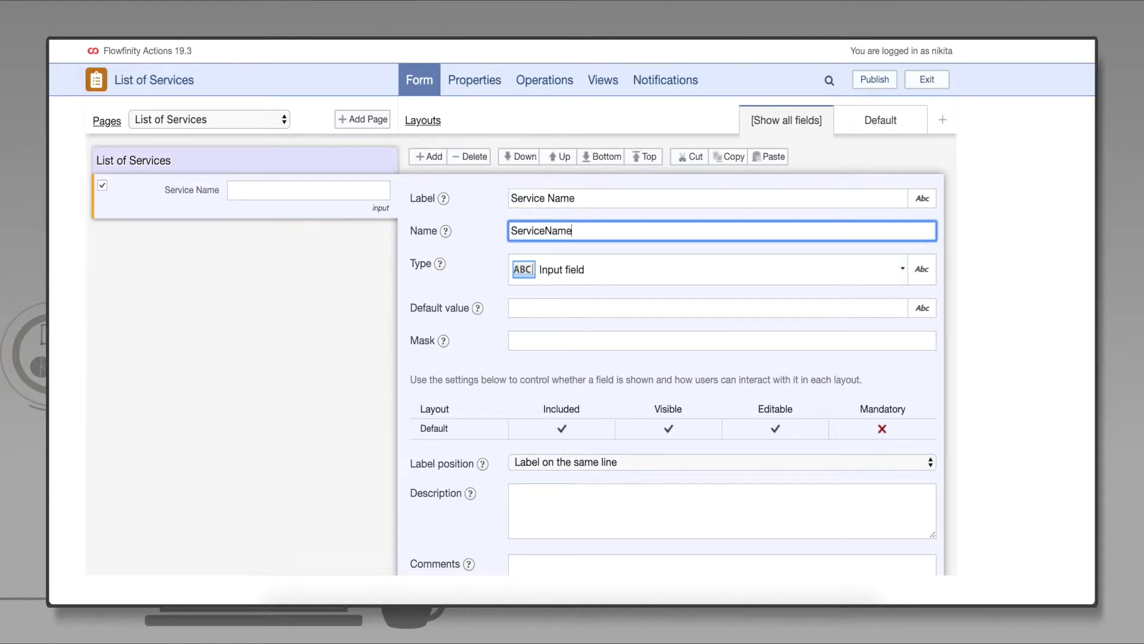
double_click(602, 231)
click(602, 232)
click(902, 272)
click(869, 389)
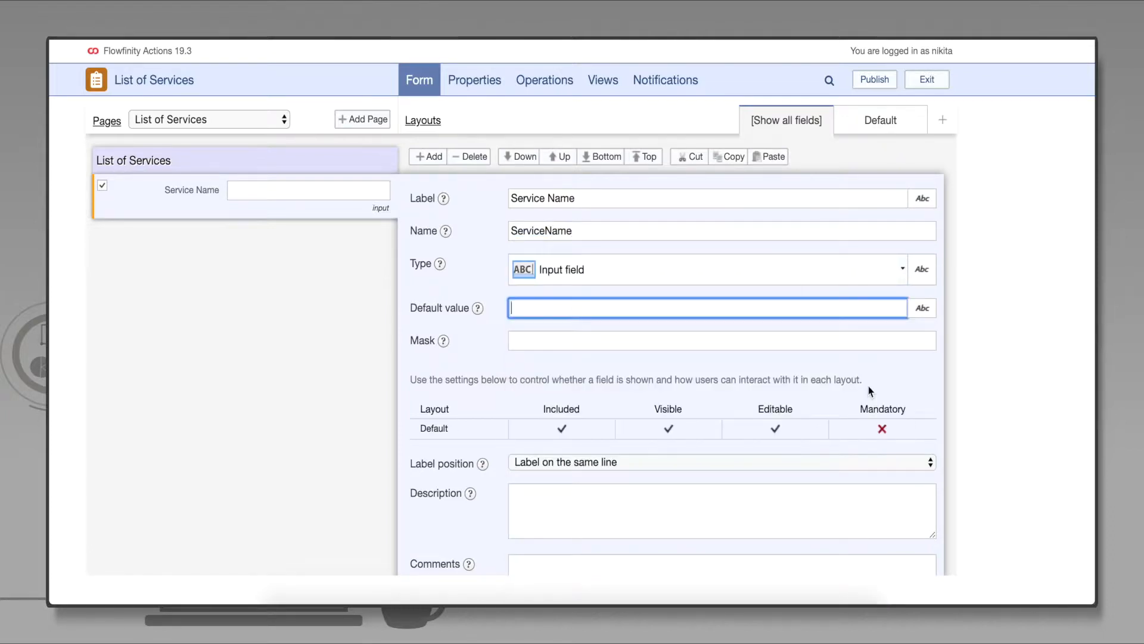
click(898, 429)
click(904, 463)
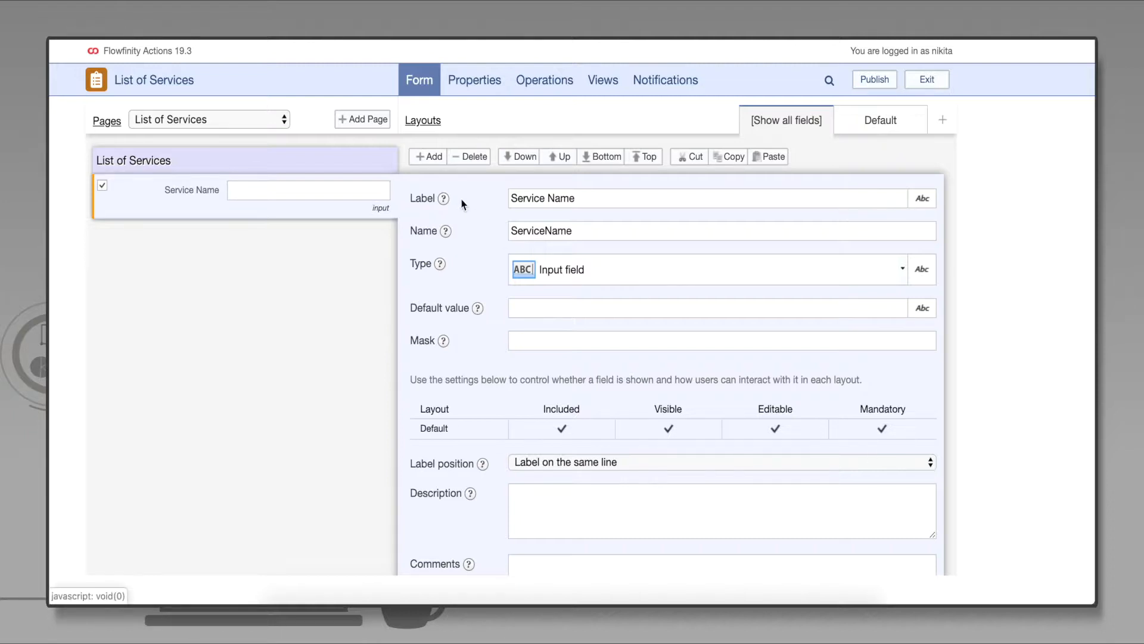
- Add a mandatory money field 'Service Price Per Hour'
click(434, 157)
text(Service Price Per Hour)
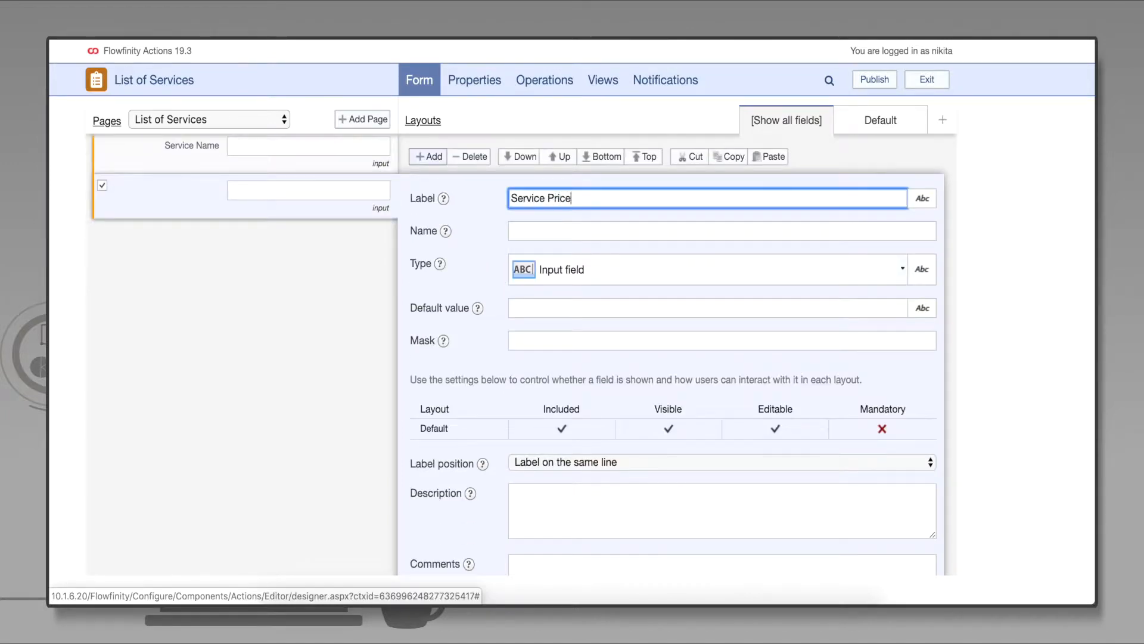
key(Tab)
key(Tab)
text(money)
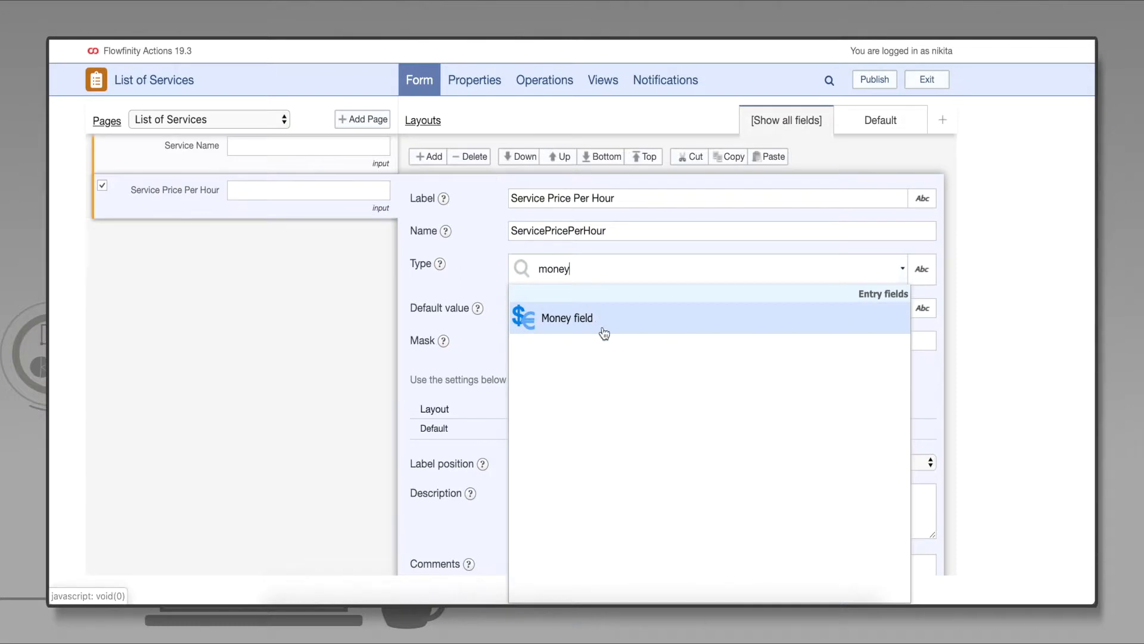
click(602, 332)
click(884, 471)
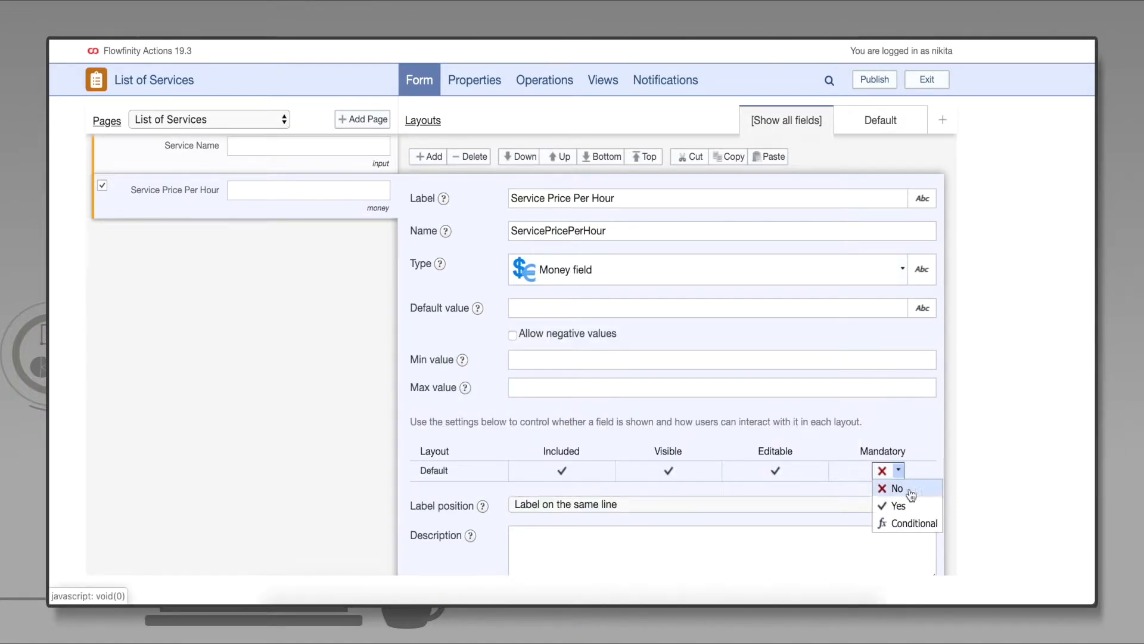
click(910, 503)
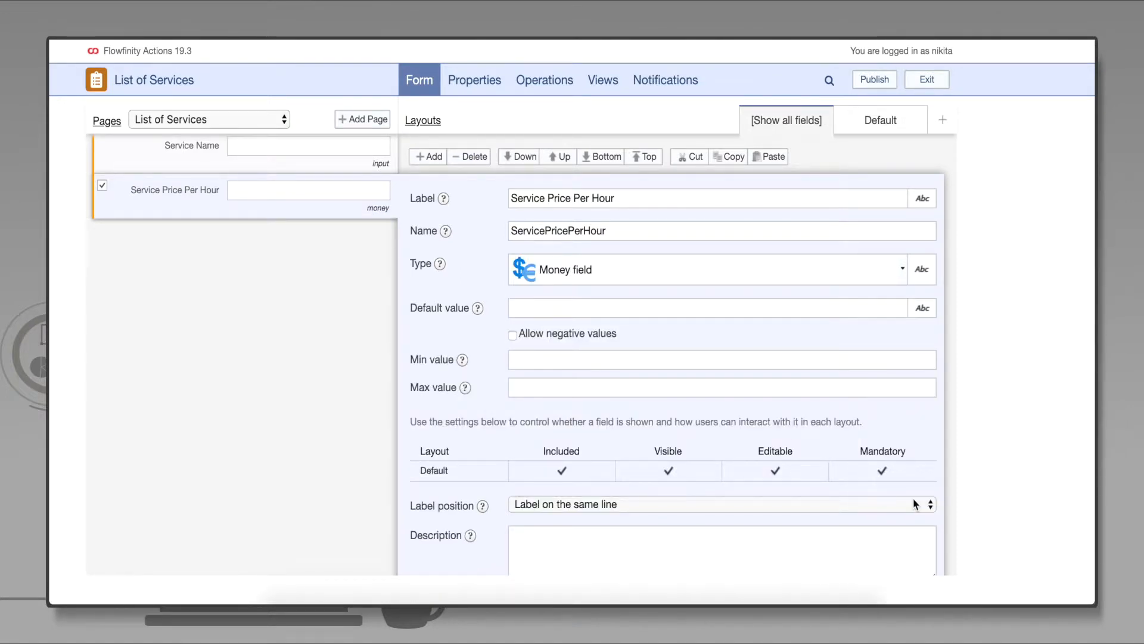
- Add a mandatory timespan field 'Average Service Time' with a 30 min increment
click(434, 157)
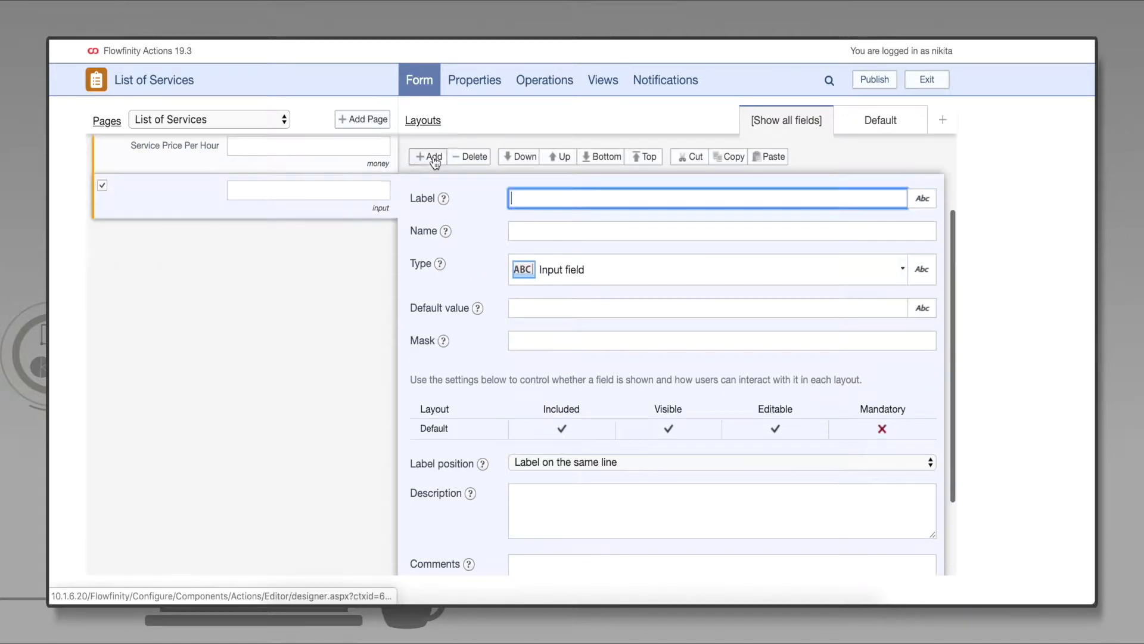
text(Avera)
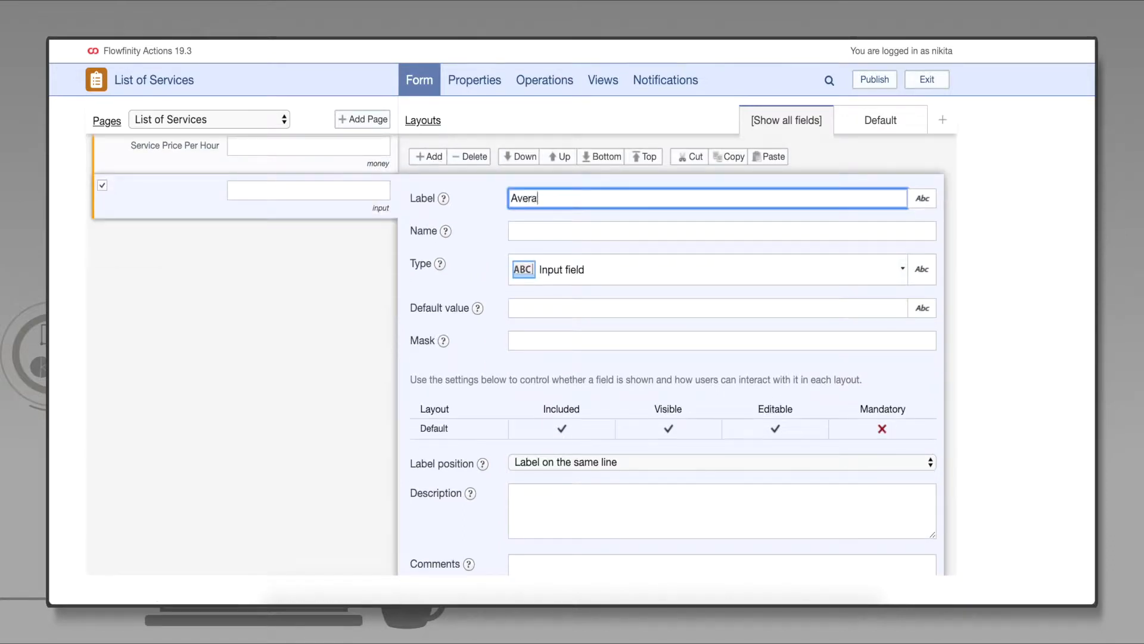
text(ge Service Time)
key(Tab)
key(Tab)
text(time)
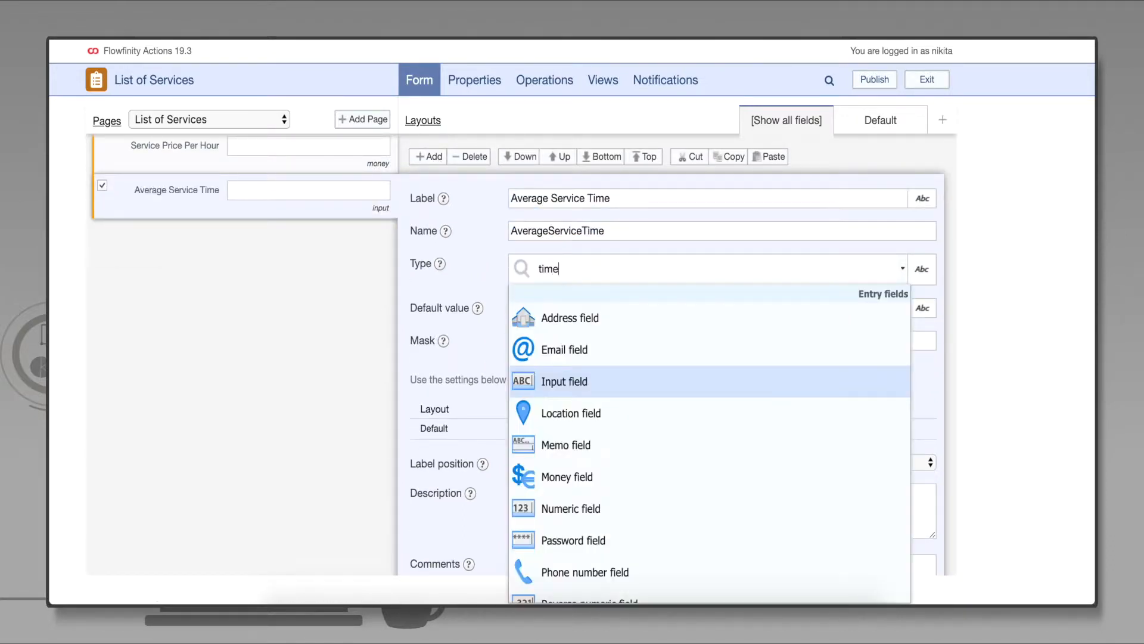
text(span)
key(Tab)
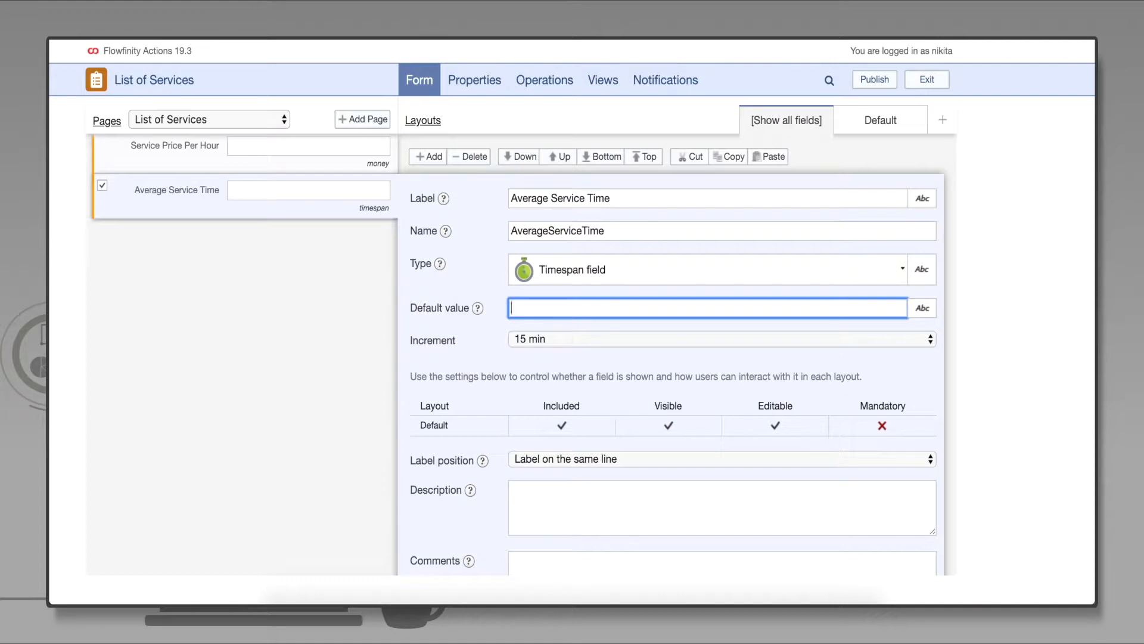
click(931, 339)
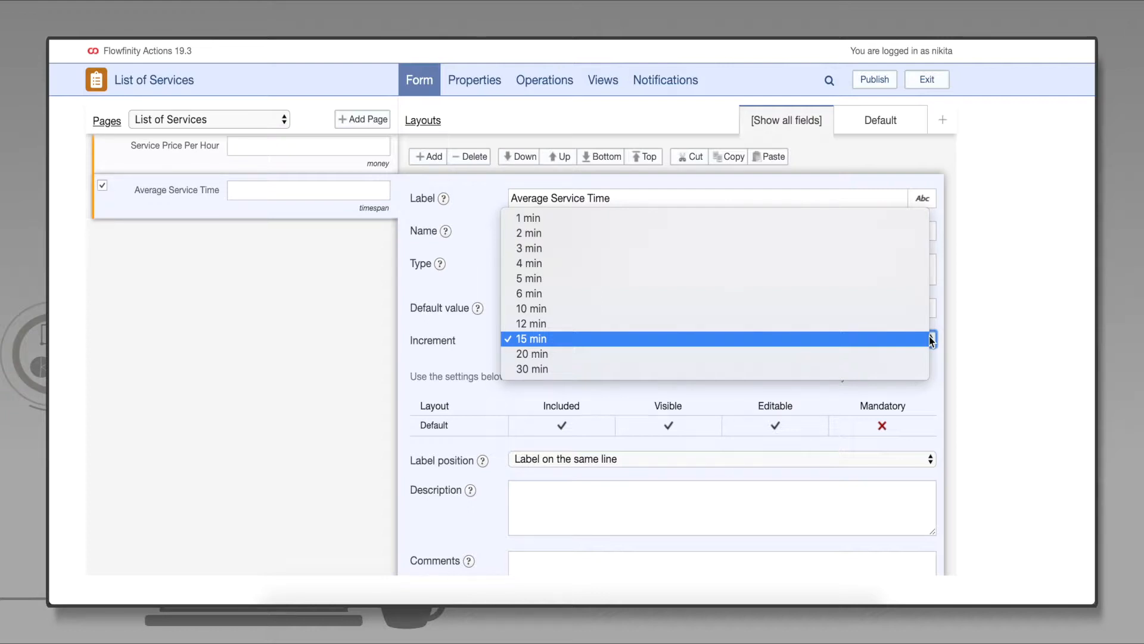
click(921, 369)
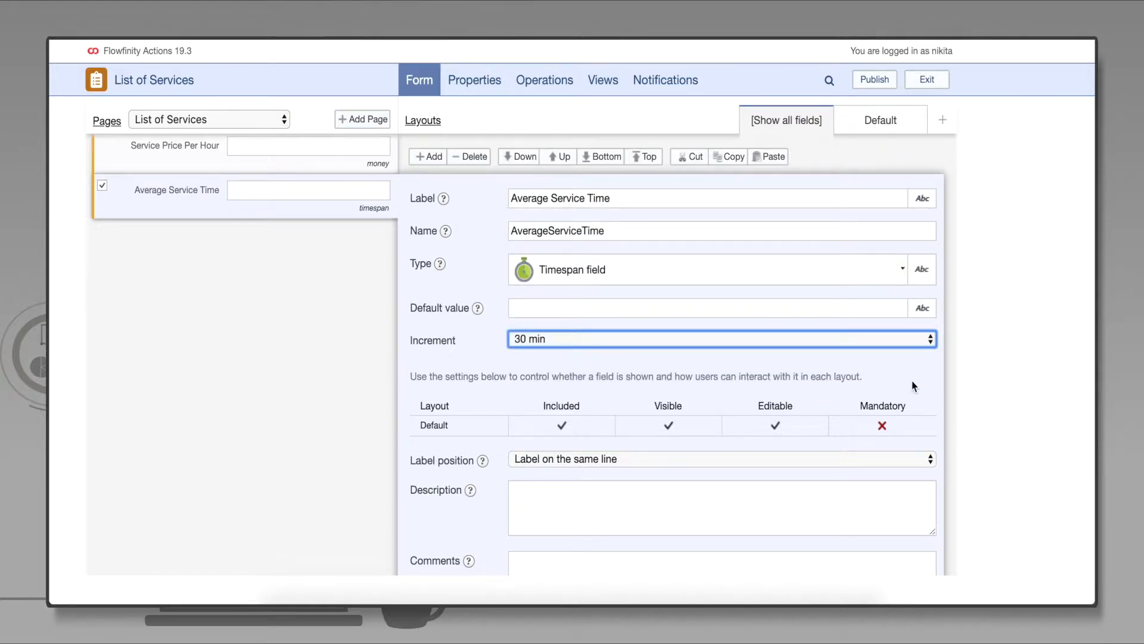
click(900, 428)
click(903, 462)
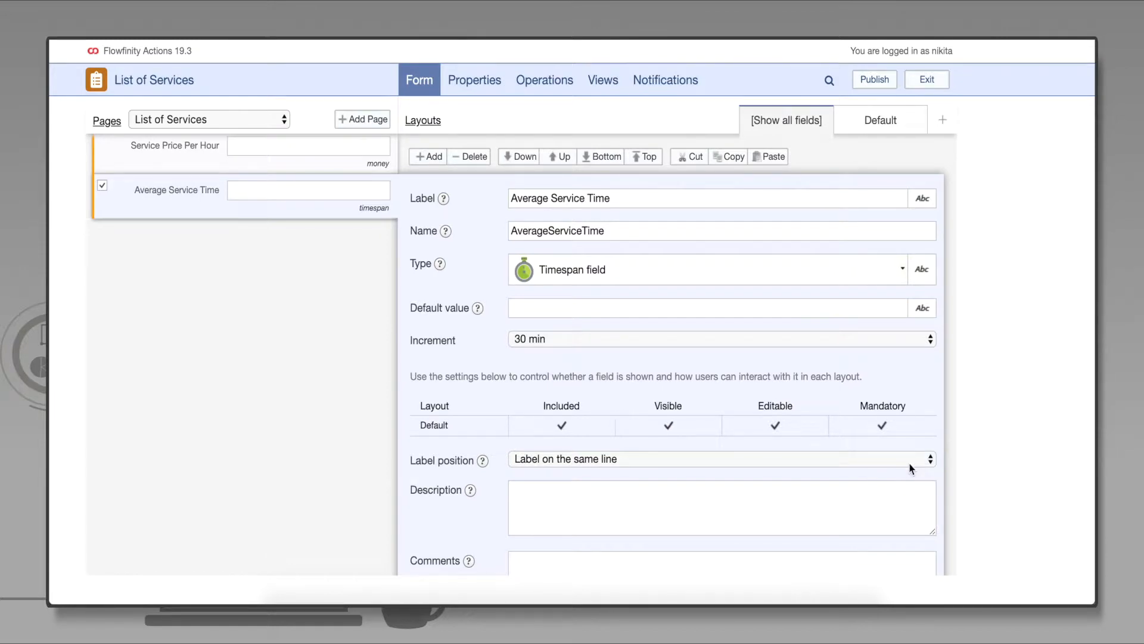
- Add a numeric 'Difficulty Level' field that allows decimal values
click(430, 156)
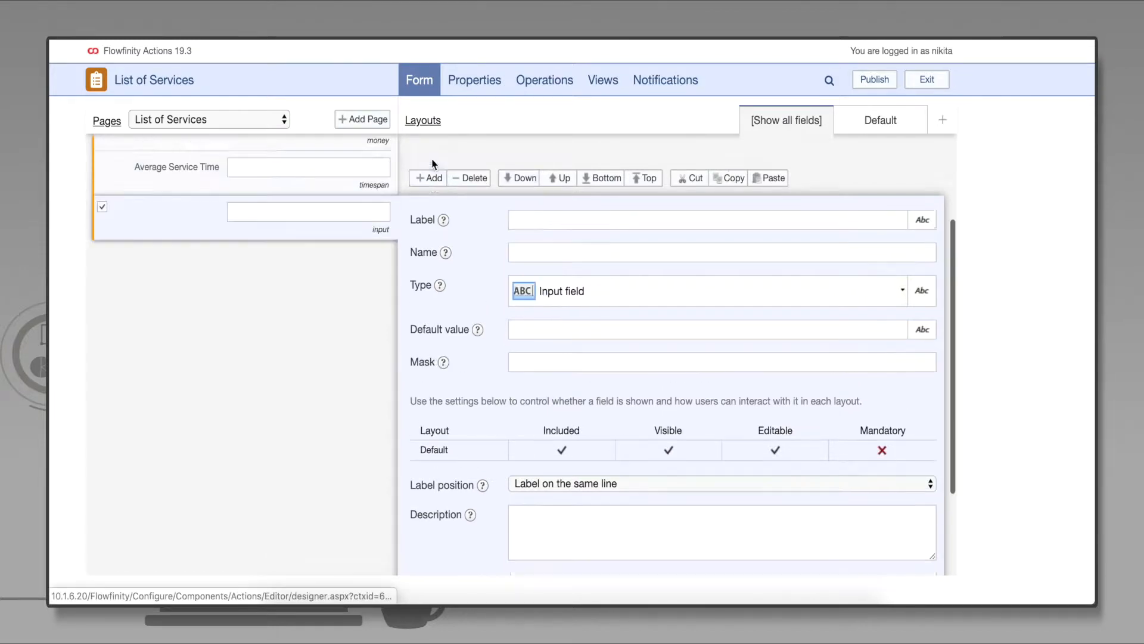
text(Difficulty Level)
key(Tab)
key(Tab)
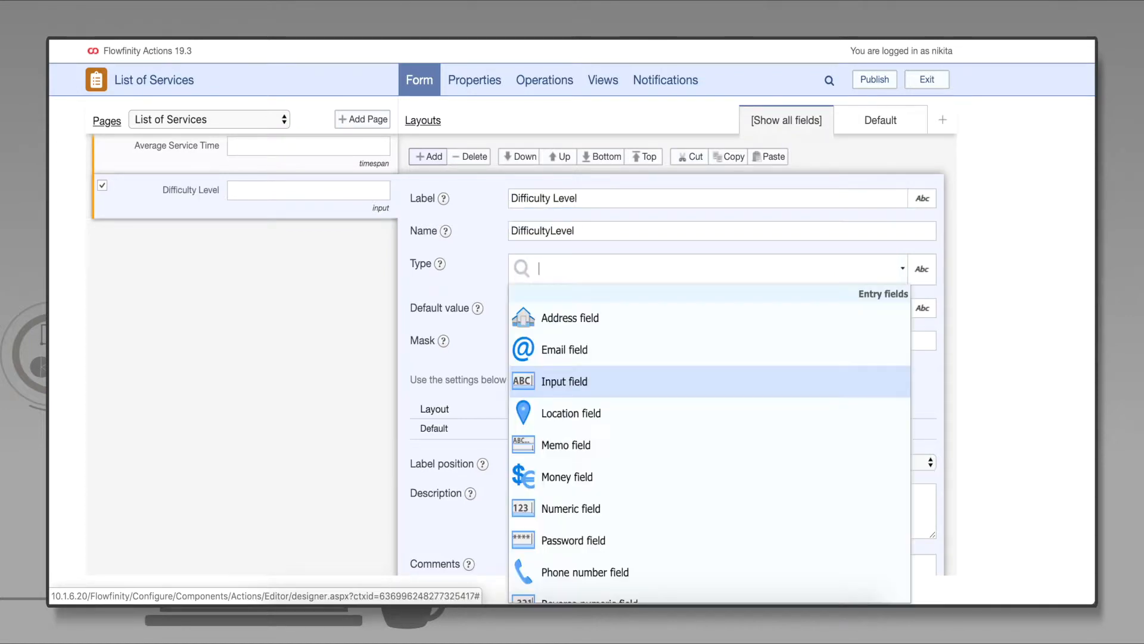
text(numeri)
click(607, 313)
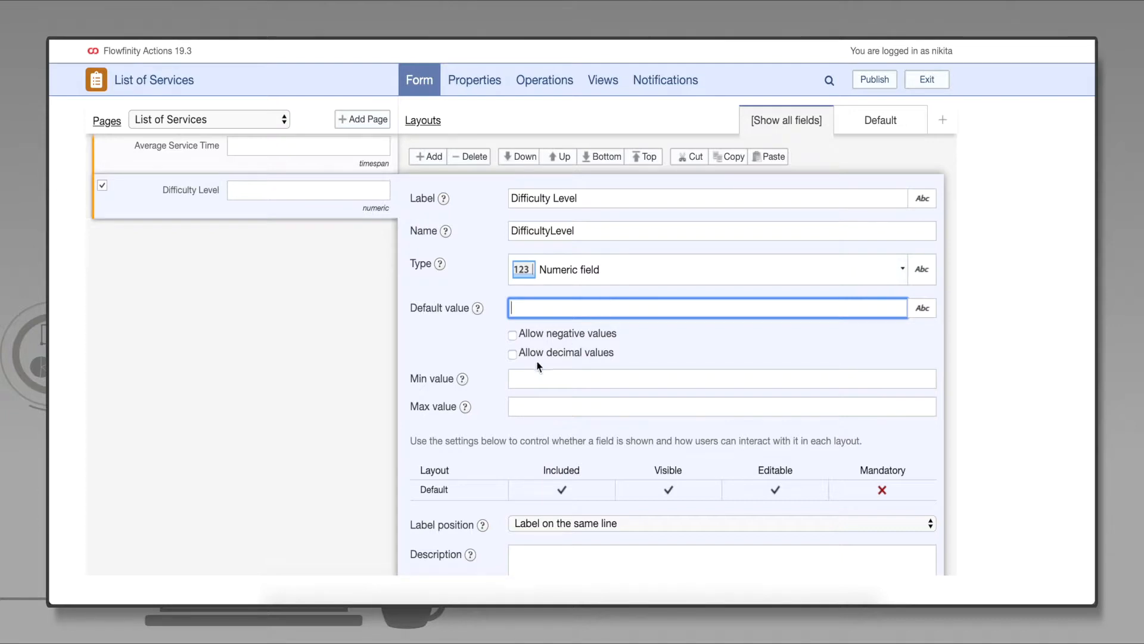
click(514, 356)
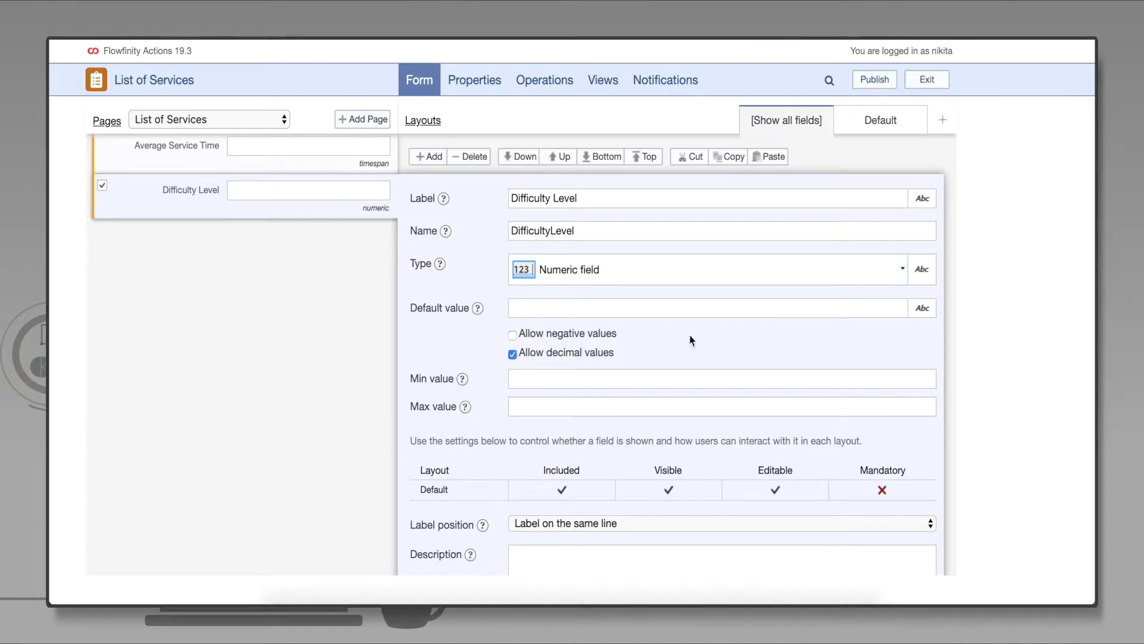
- Save the form and switch to the app's views
scroll(851, 441, down, 3)
click(851, 556)
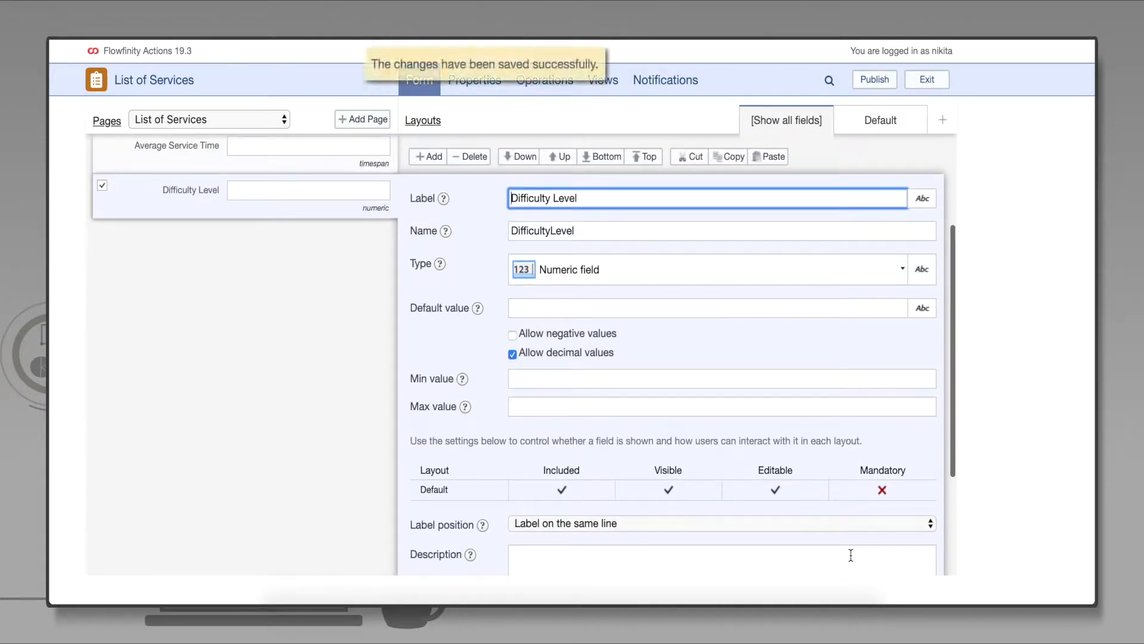
click(610, 80)
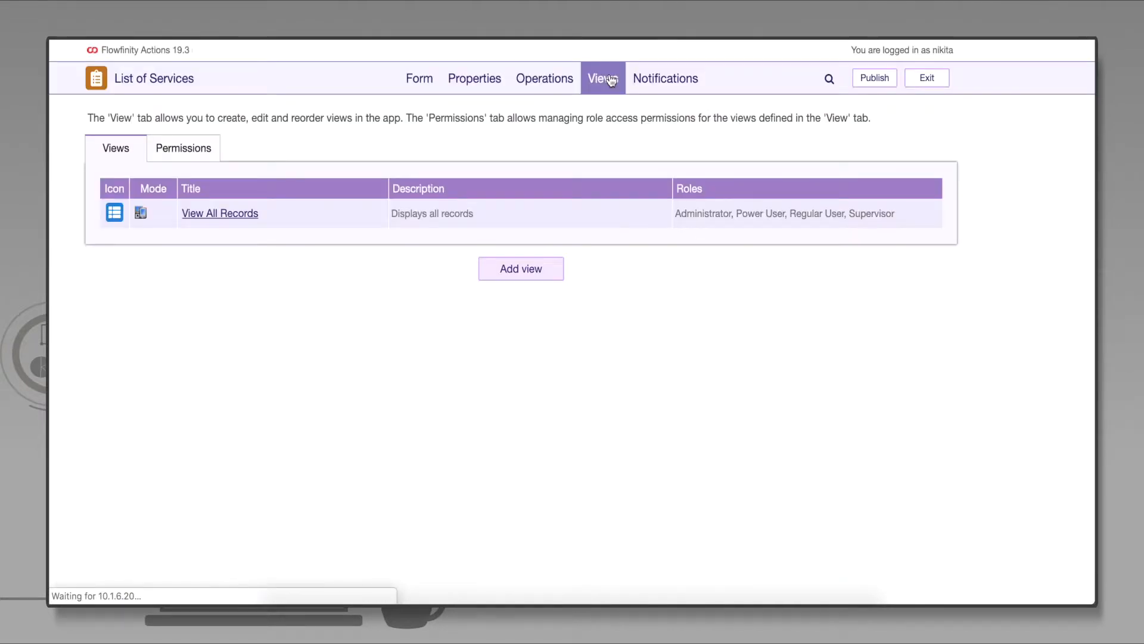
- Enable lookups on View All Records with Service Name as display and data value
click(239, 219)
click(251, 232)
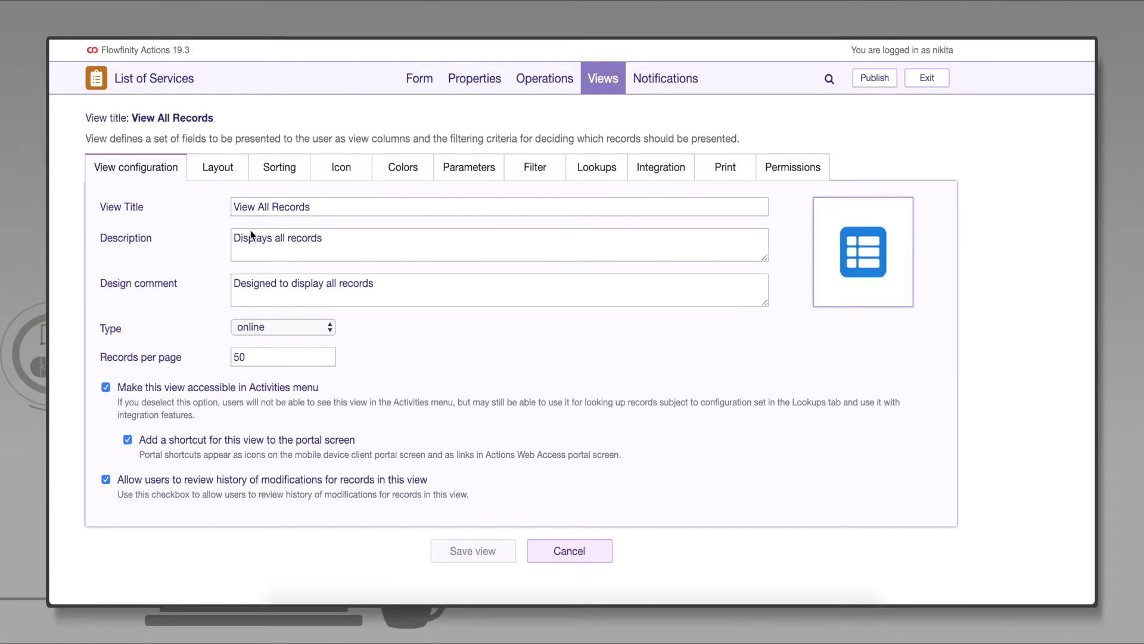
click(603, 170)
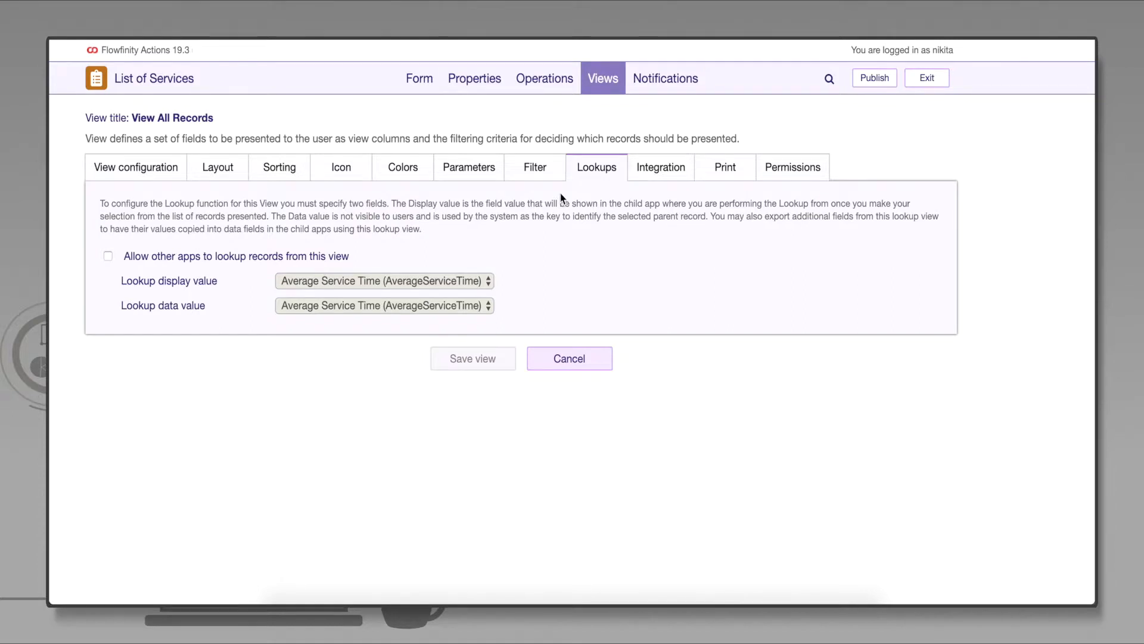
click(108, 256)
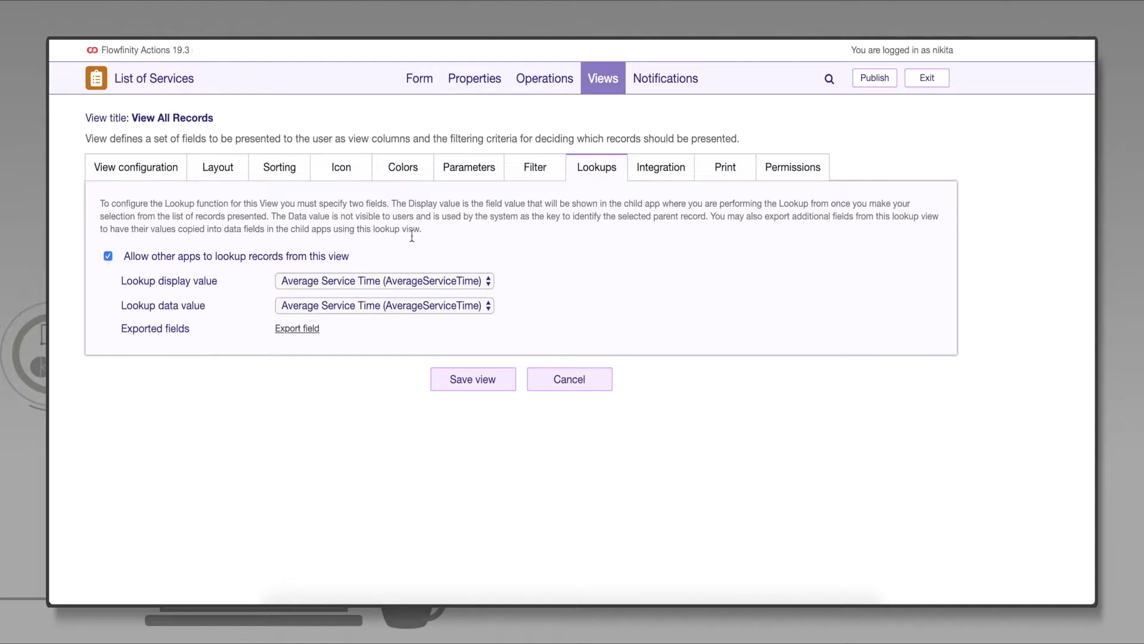
click(465, 281)
click(468, 311)
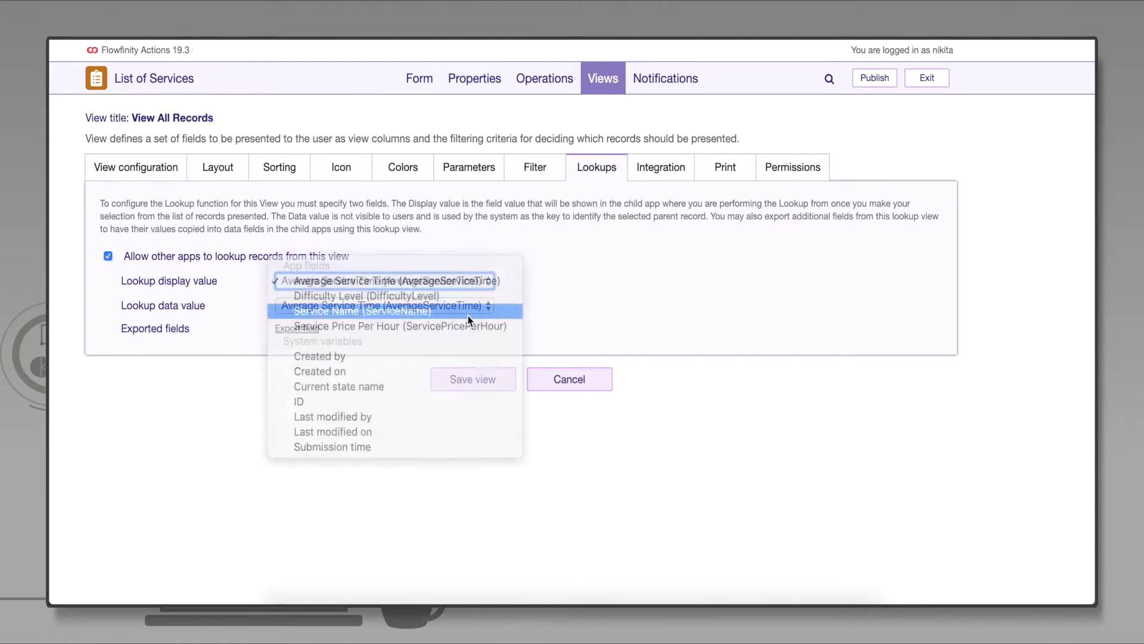
click(477, 305)
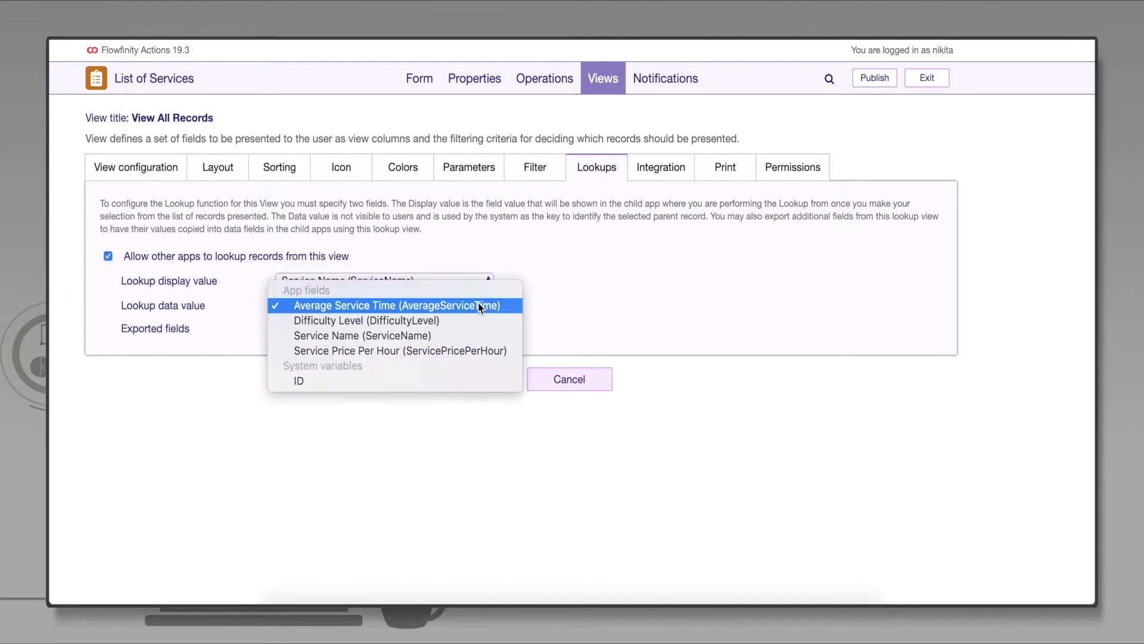
click(480, 335)
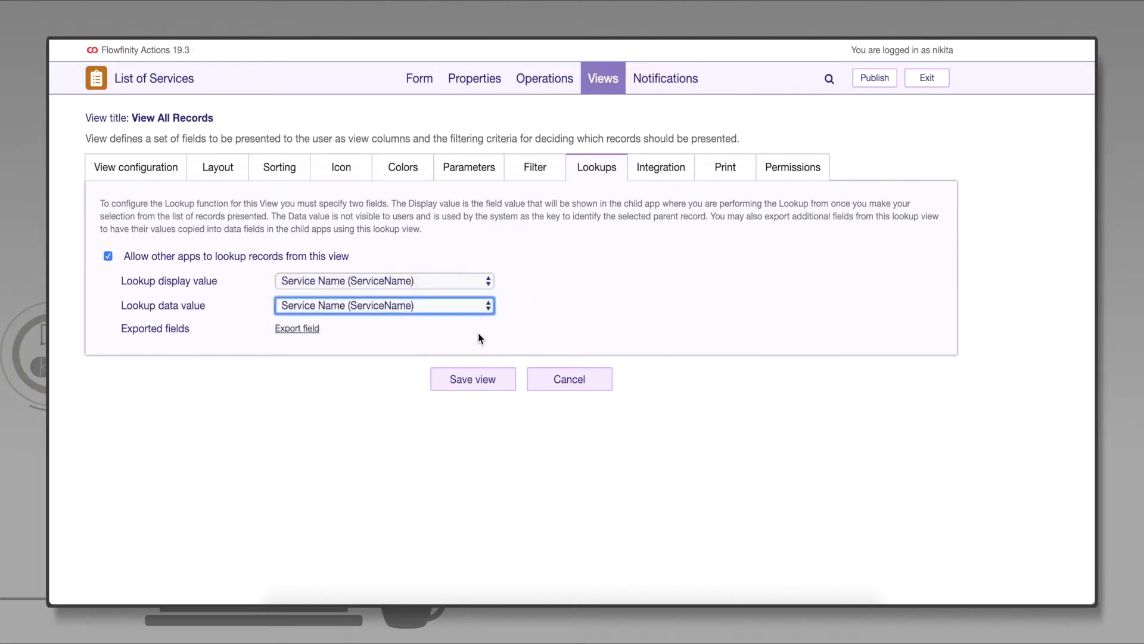
- Export Average Service Time, Difficulty Level, Service Name and Service Price Per Hour
click(304, 332)
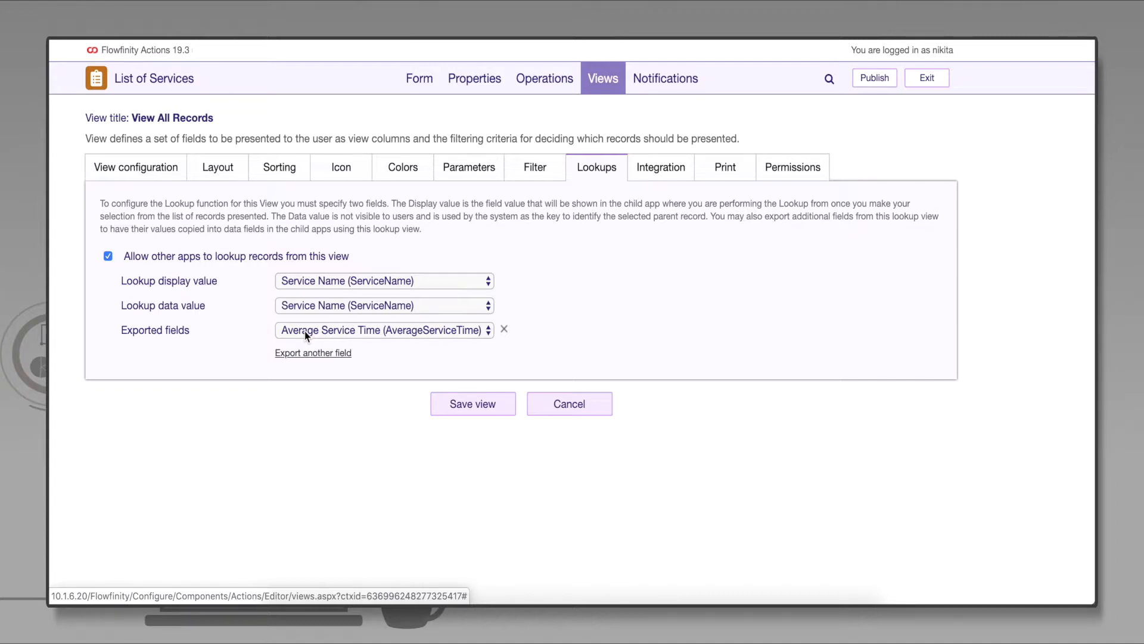
click(307, 354)
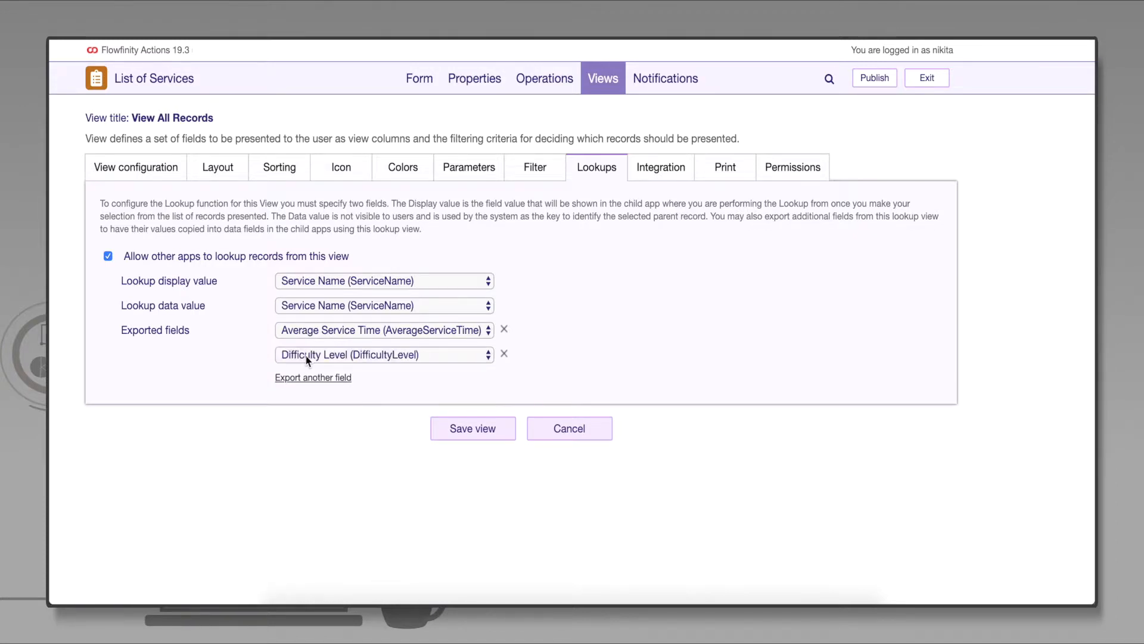
click(307, 379)
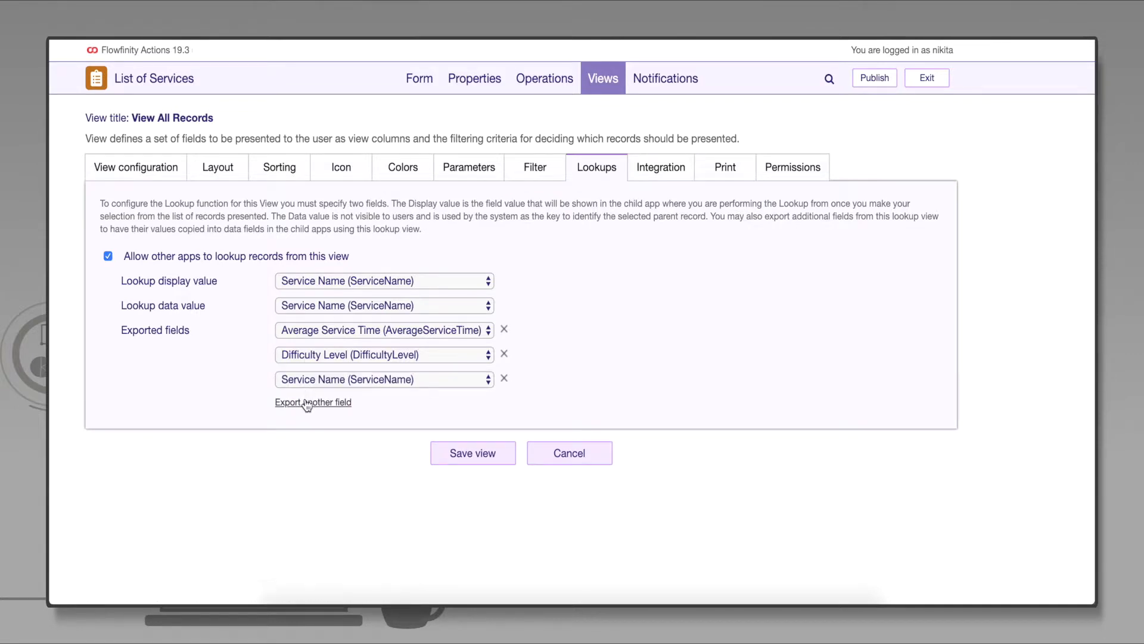
click(307, 402)
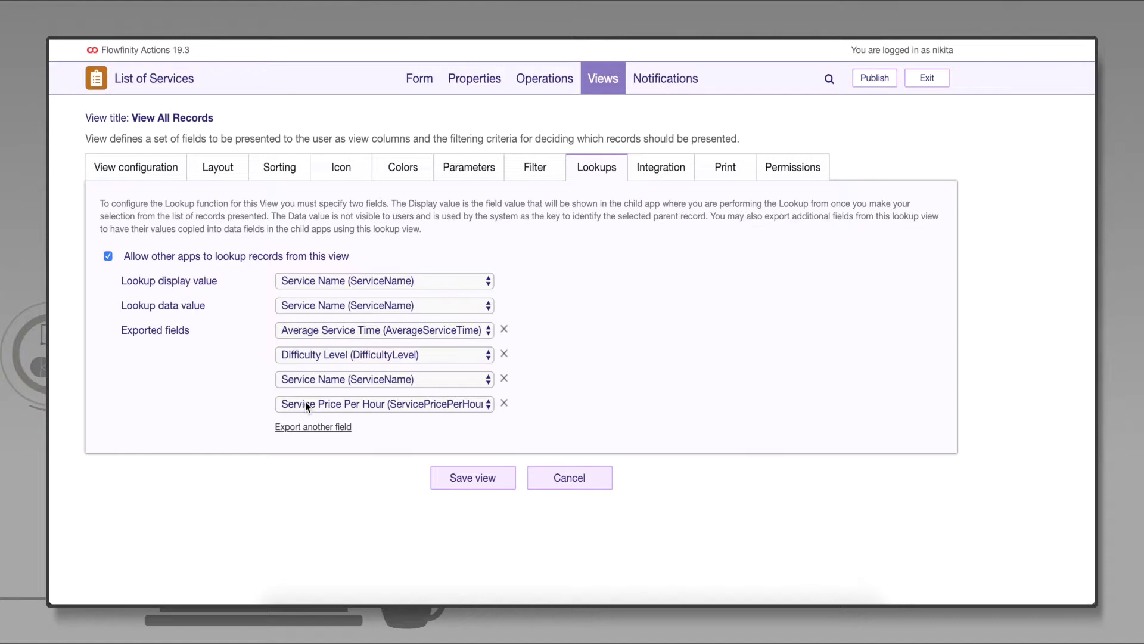
- Add Average Service Time, Difficulty Level and Service Price Per Hour as columns and save the view
click(227, 169)
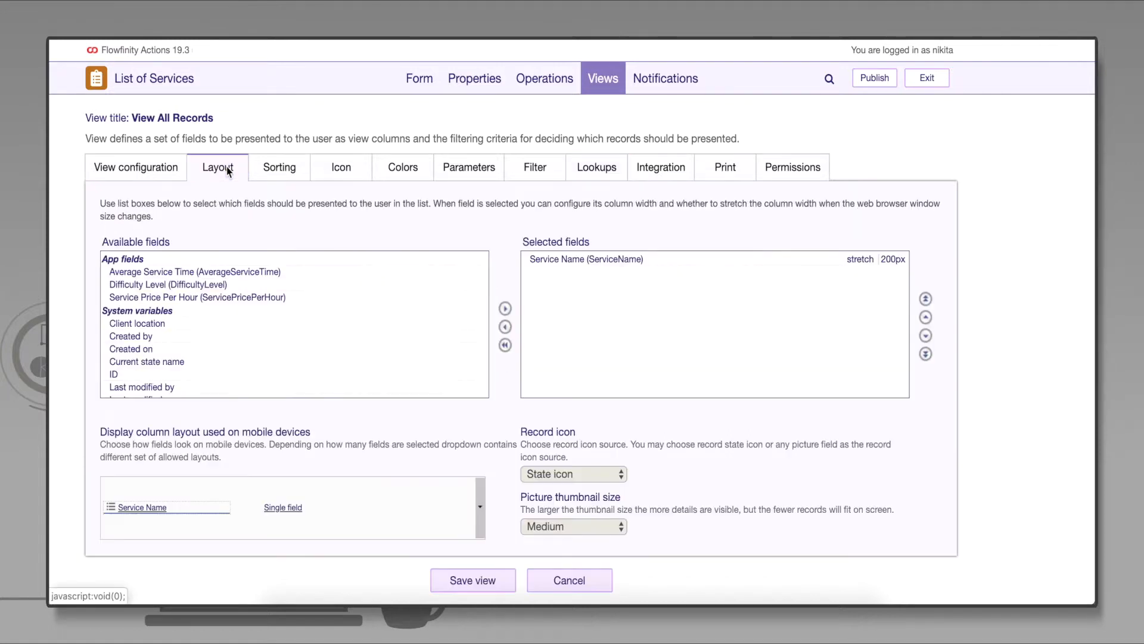
double_click(245, 273)
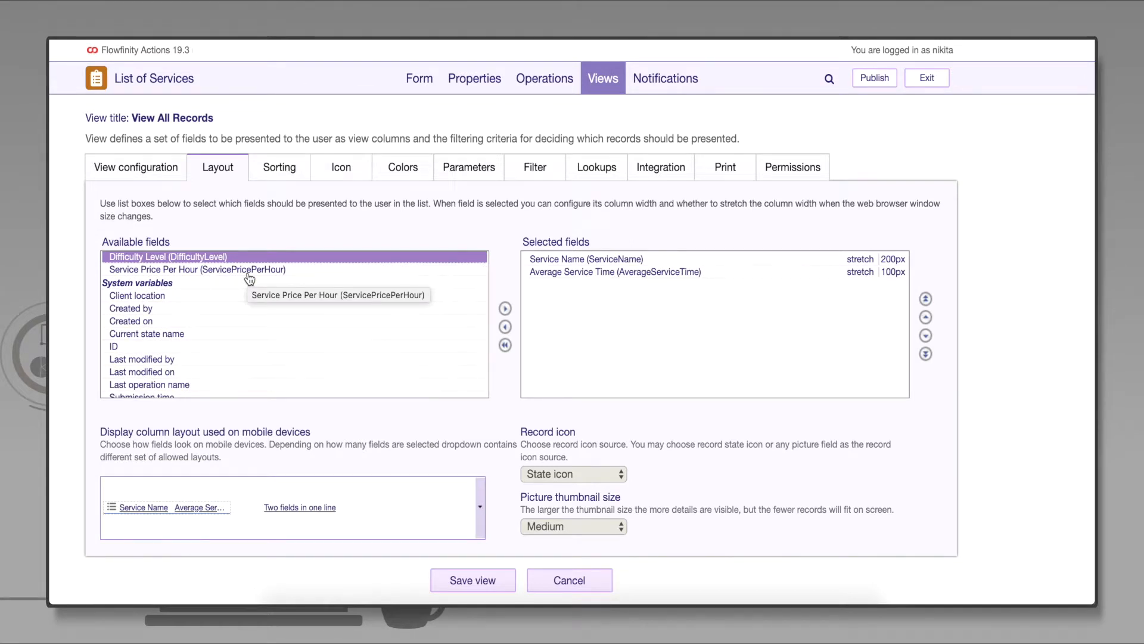
double_click(250, 260)
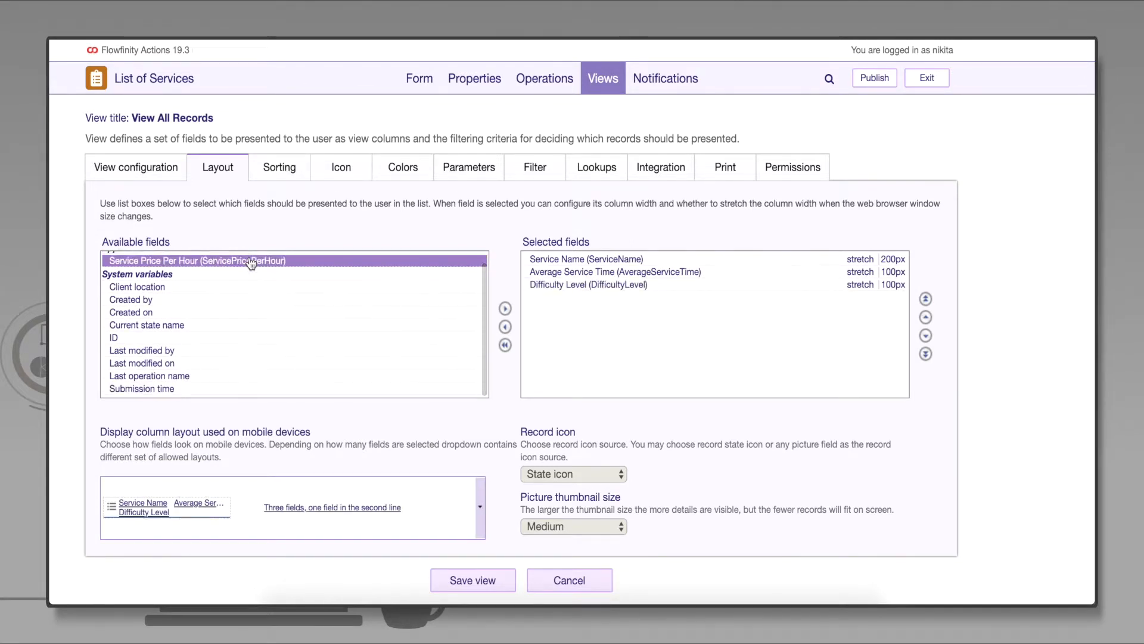
double_click(251, 261)
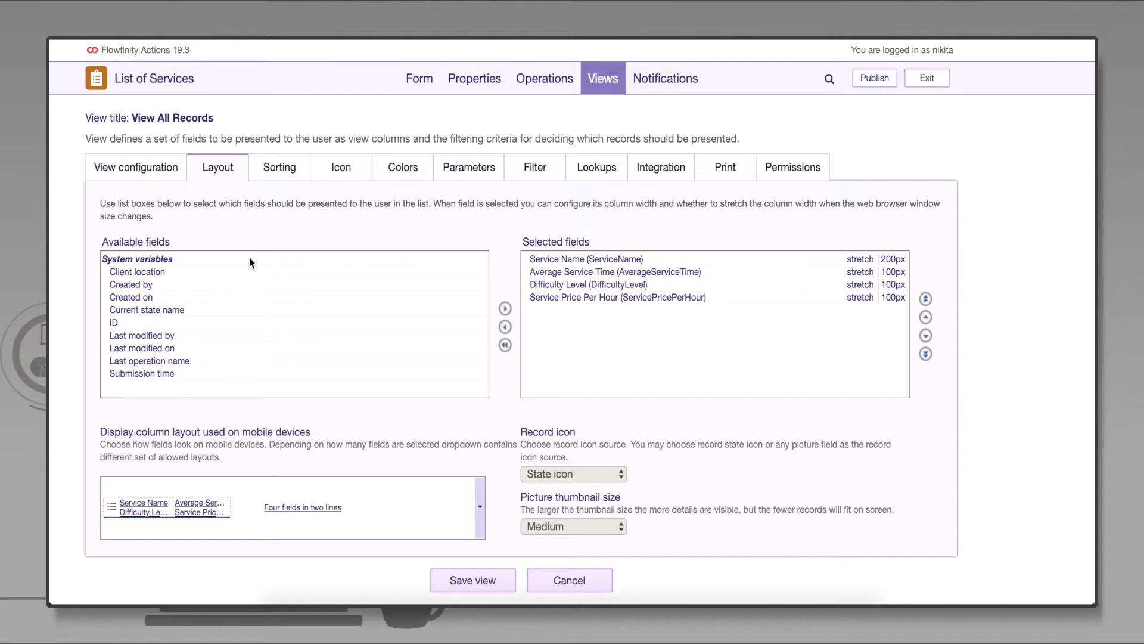
click(489, 579)
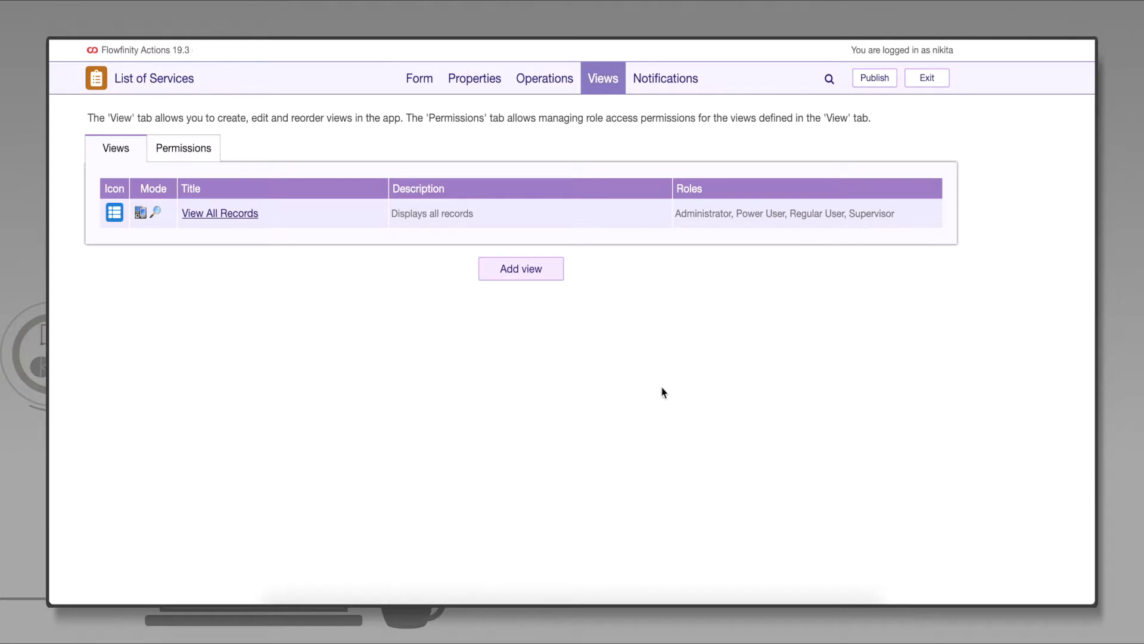
- Publish the List of Services app under the Lists tab
click(873, 78)
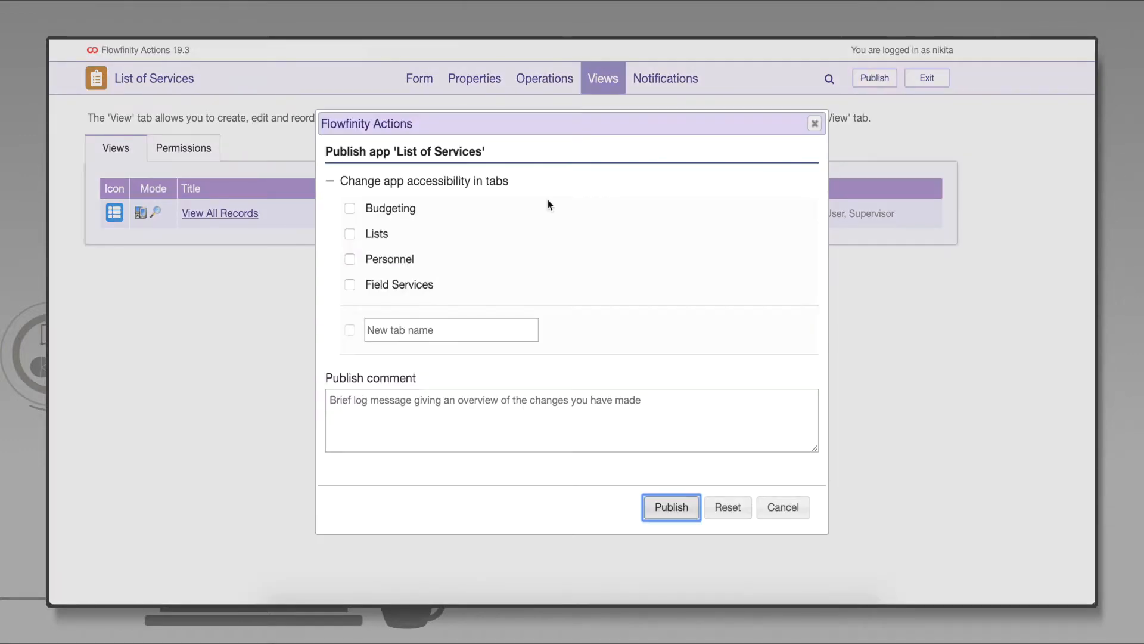
click(350, 233)
click(686, 507)
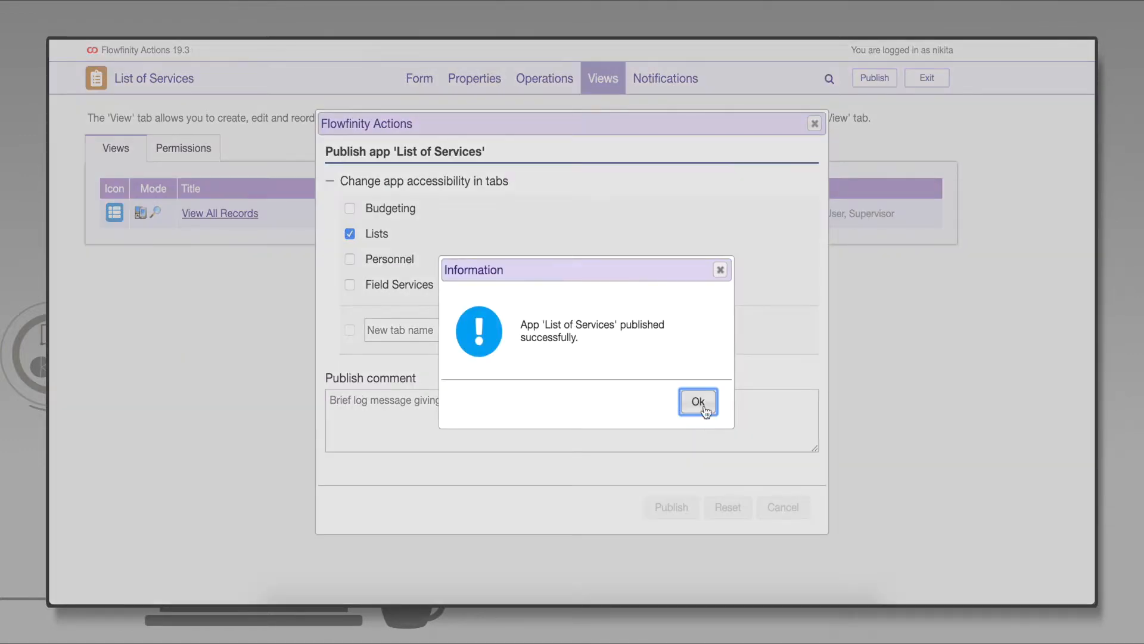
click(704, 409)
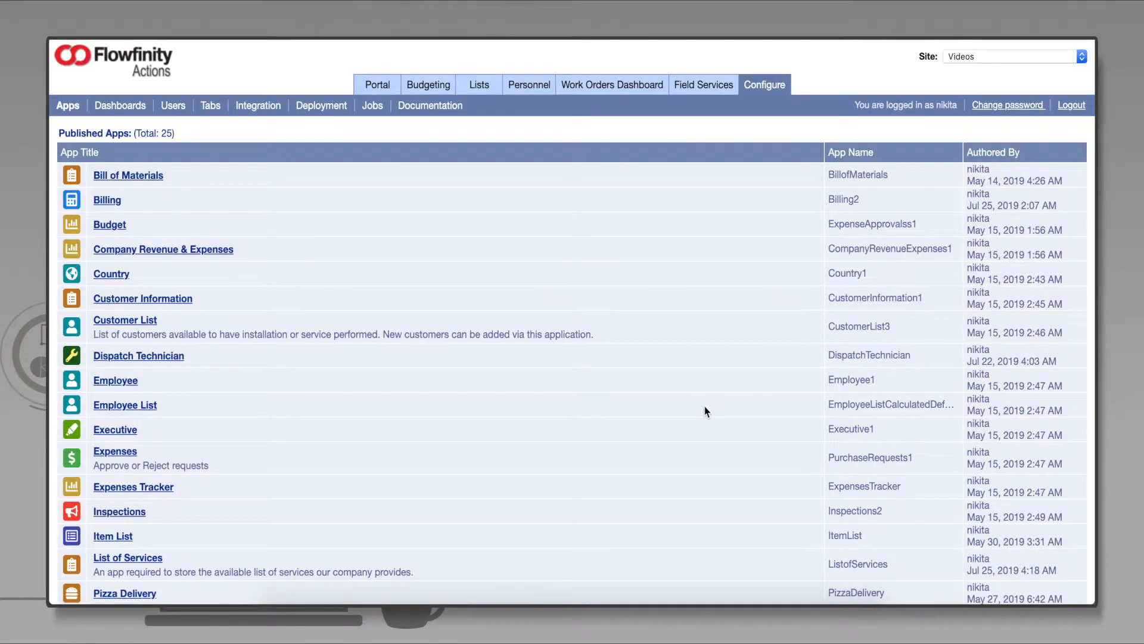
- Open List of Services' View All Records in the user portal
click(379, 85)
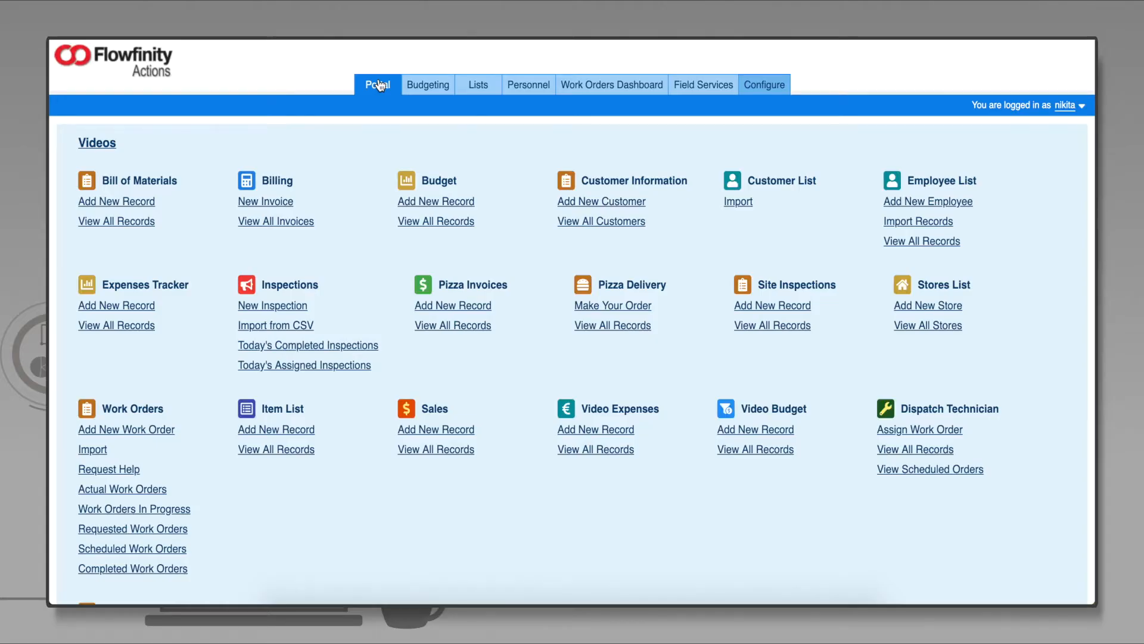
scroll(397, 220, down, 3)
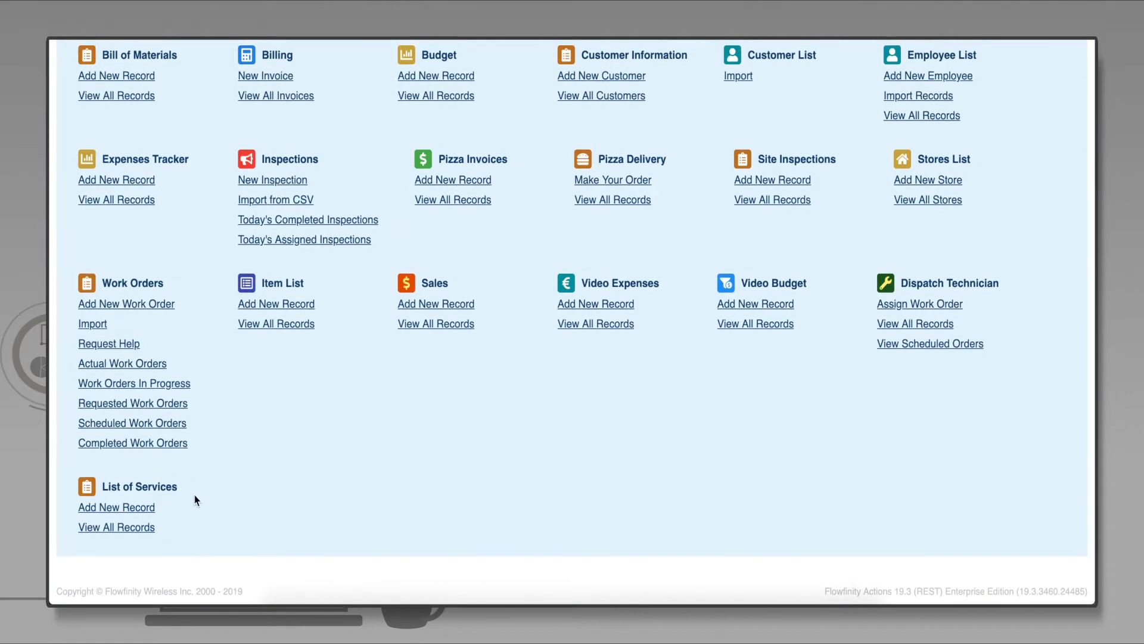
click(156, 488)
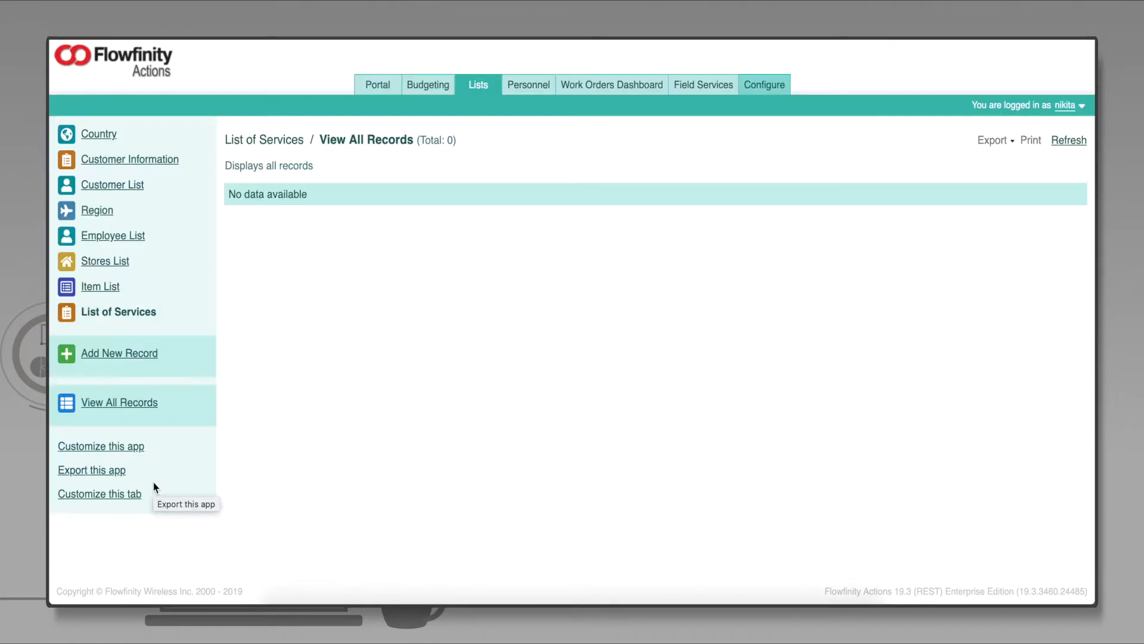
- Add an 'Easy Repair' service record priced at 60 per hour
click(126, 360)
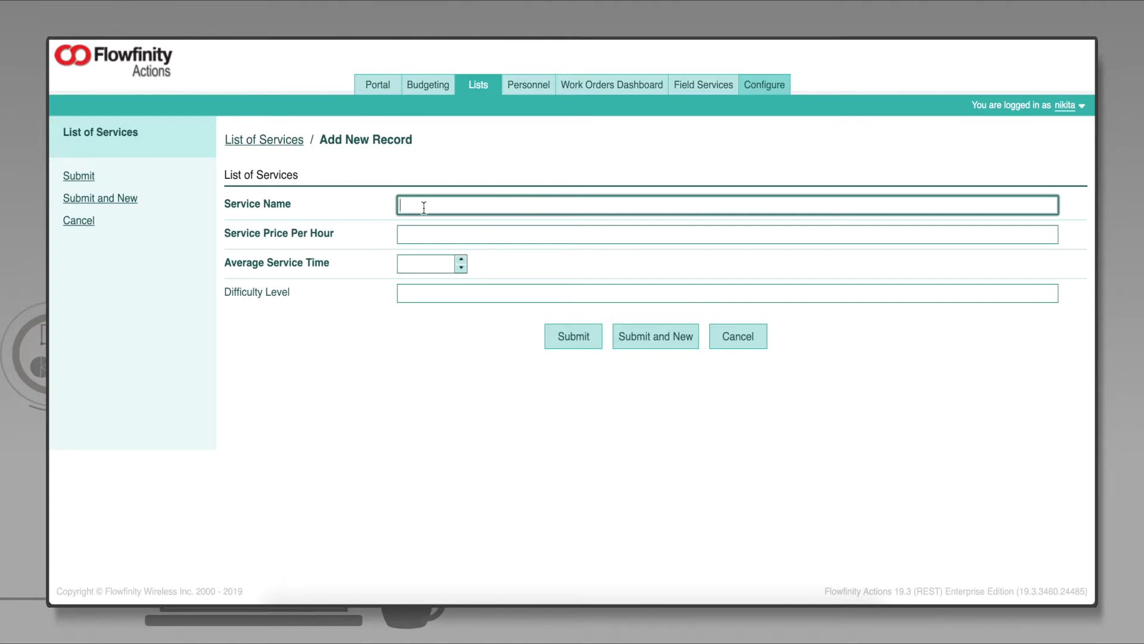
text(Easy Repair)
key(Tab)
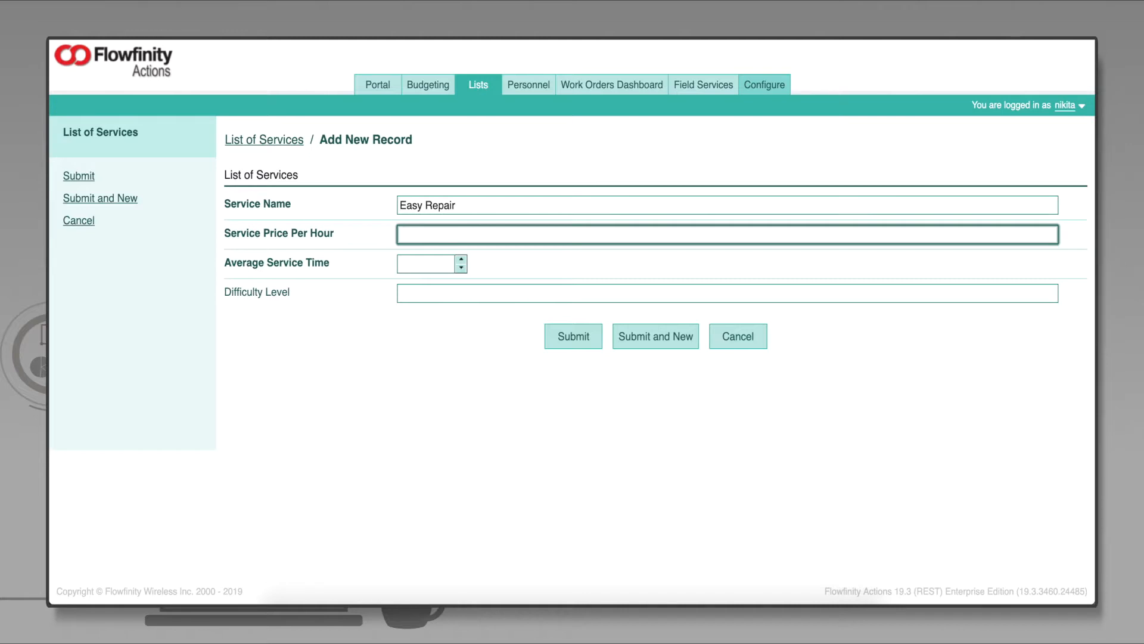
text(60)
key(Tab)
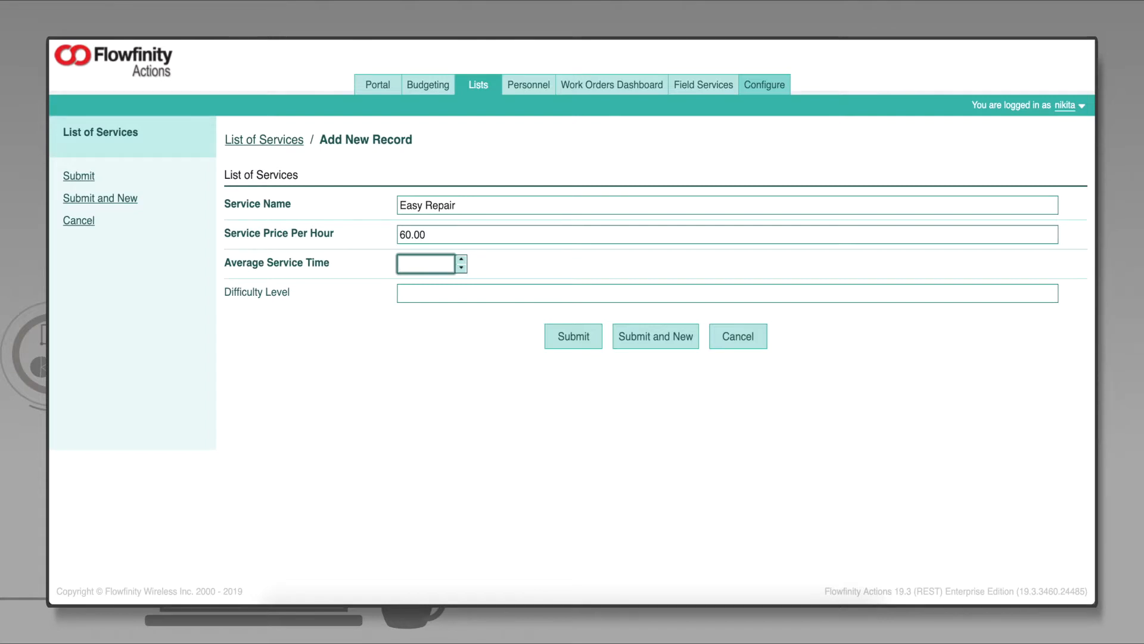
text(00:30)
key(Tab)
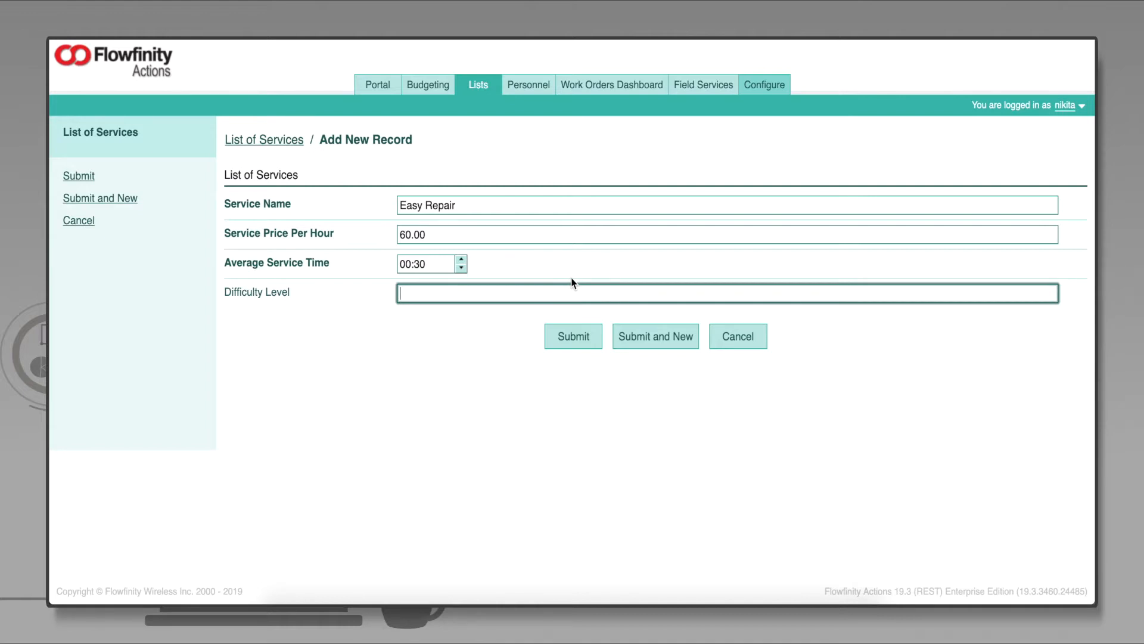
click(654, 339)
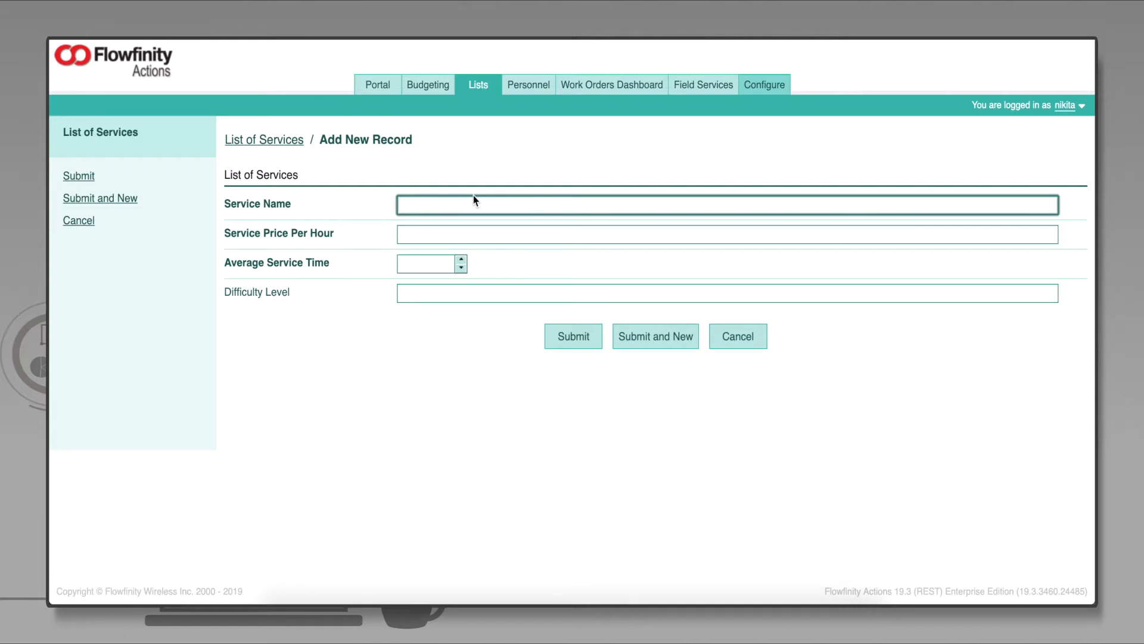
- Add 'Medium Repair' at 75 per hour with a 01:30 average service time
text(Medium Repair)
key(Tab)
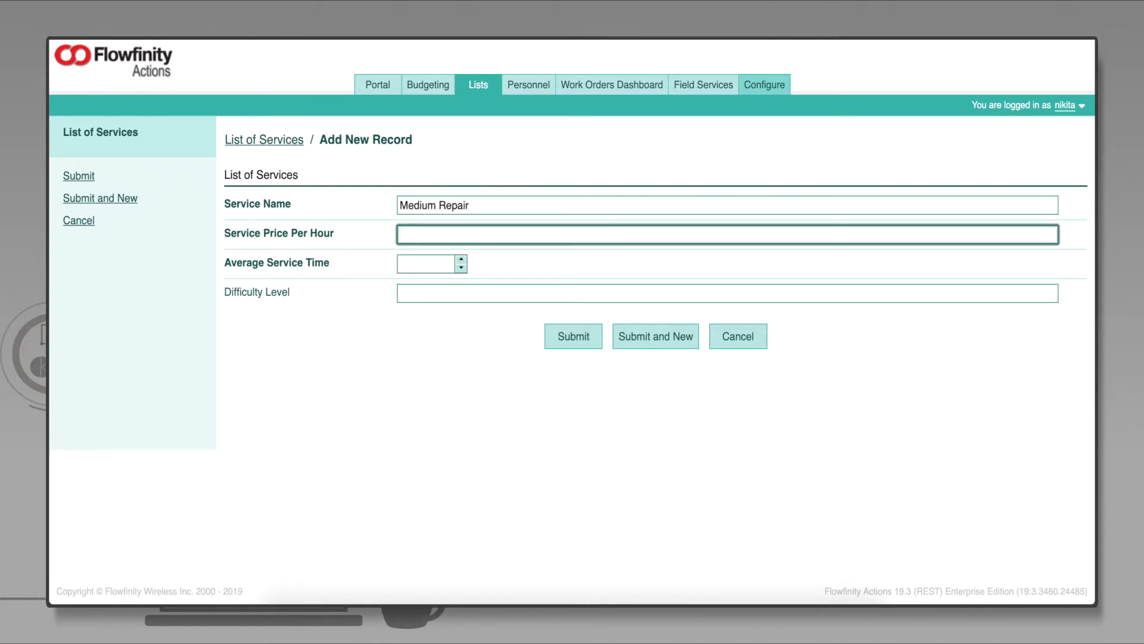
text(75)
key(Tab)
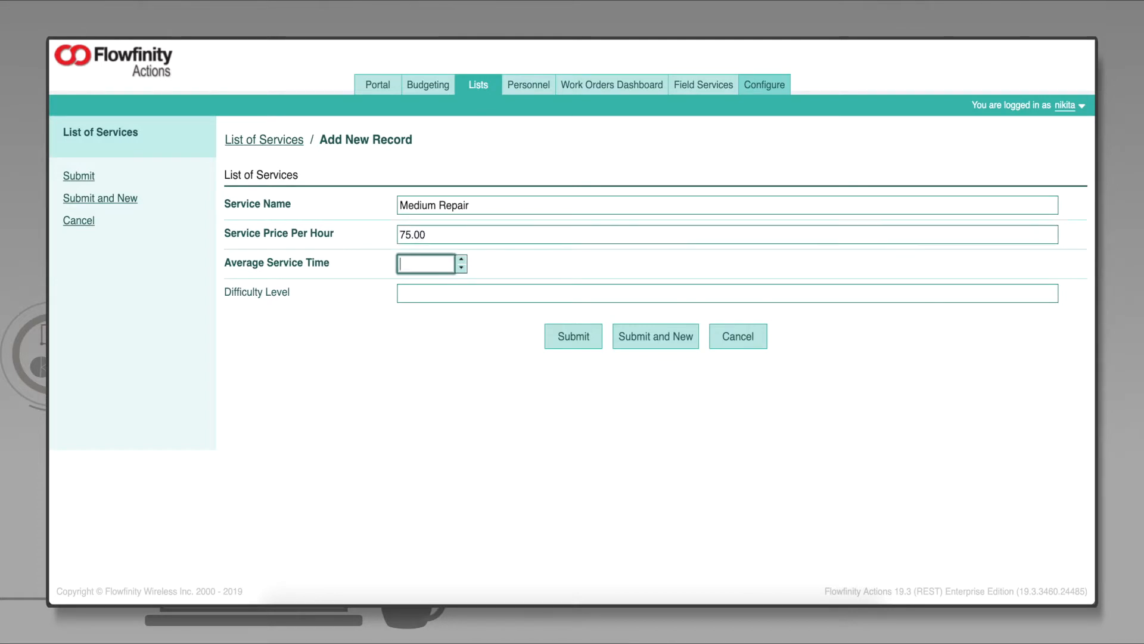
click(462, 260)
click(462, 260)
click(462, 260)
click(648, 347)
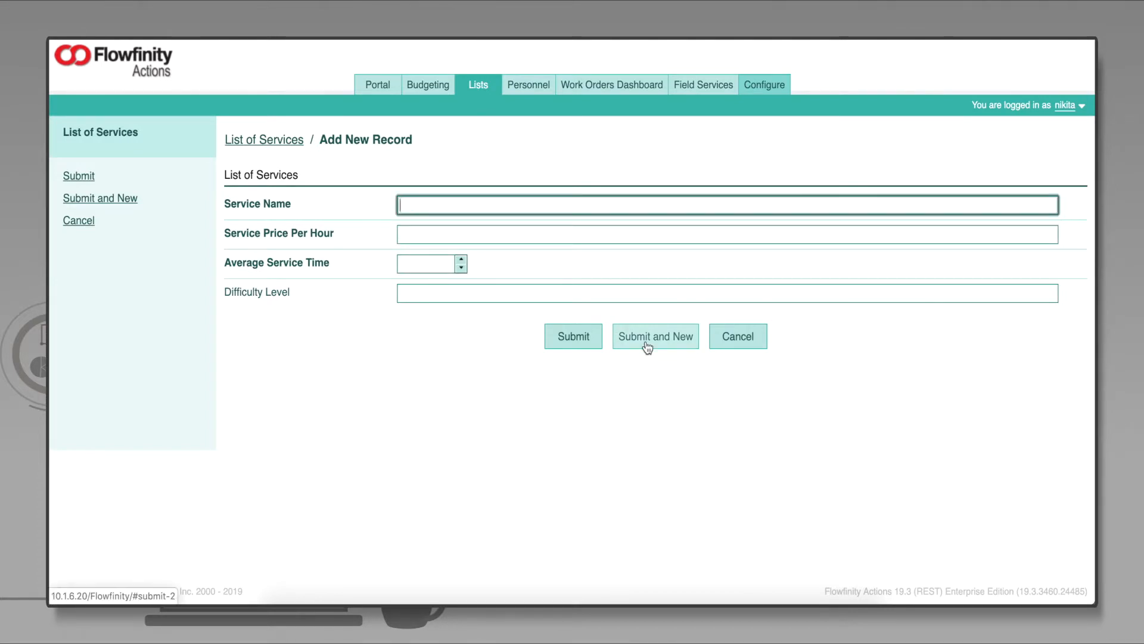
- Add 'Difficult Repair' at 100 per hour lasting 03:00, then return to configuration
text(Difficult Repair)
key(Tab)
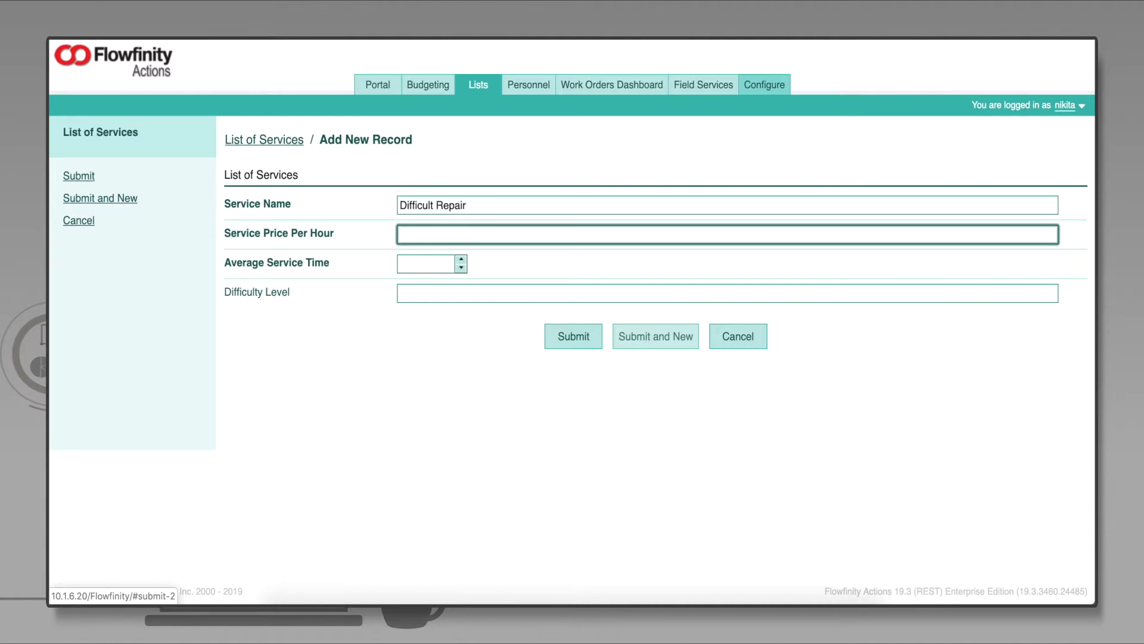
text(100)
key(Tab)
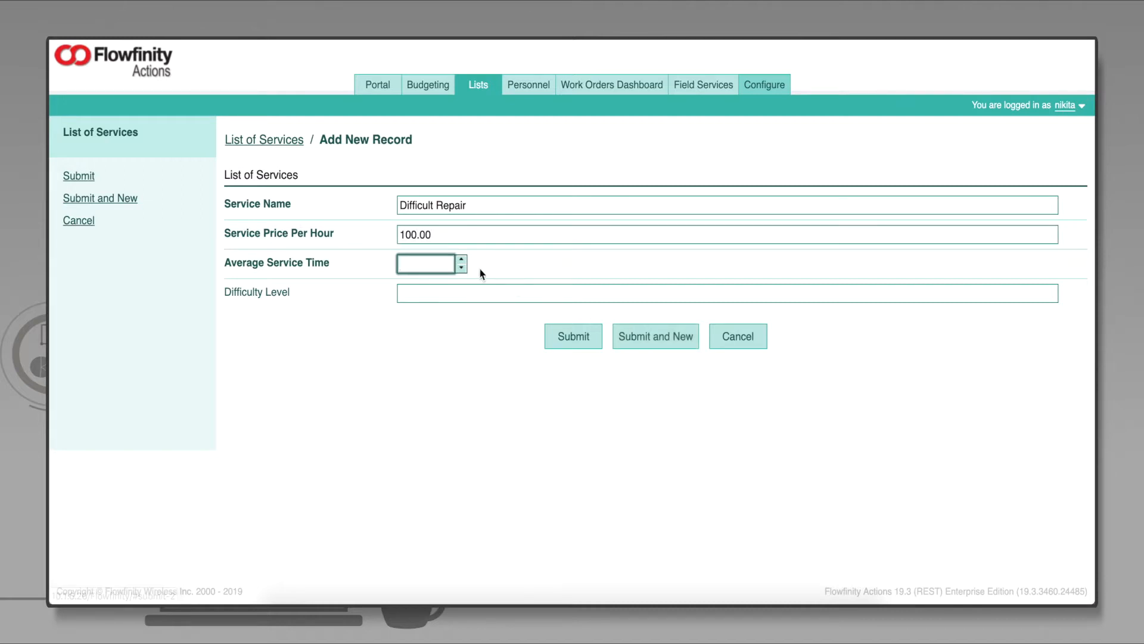
click(462, 261)
click(461, 261)
click(461, 260)
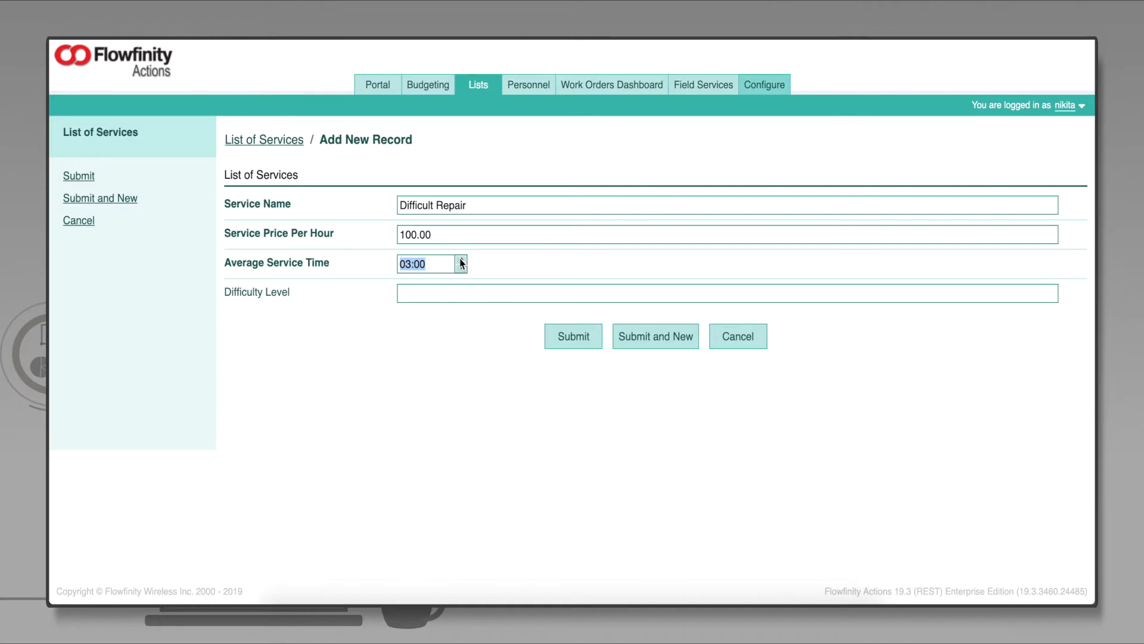
click(570, 335)
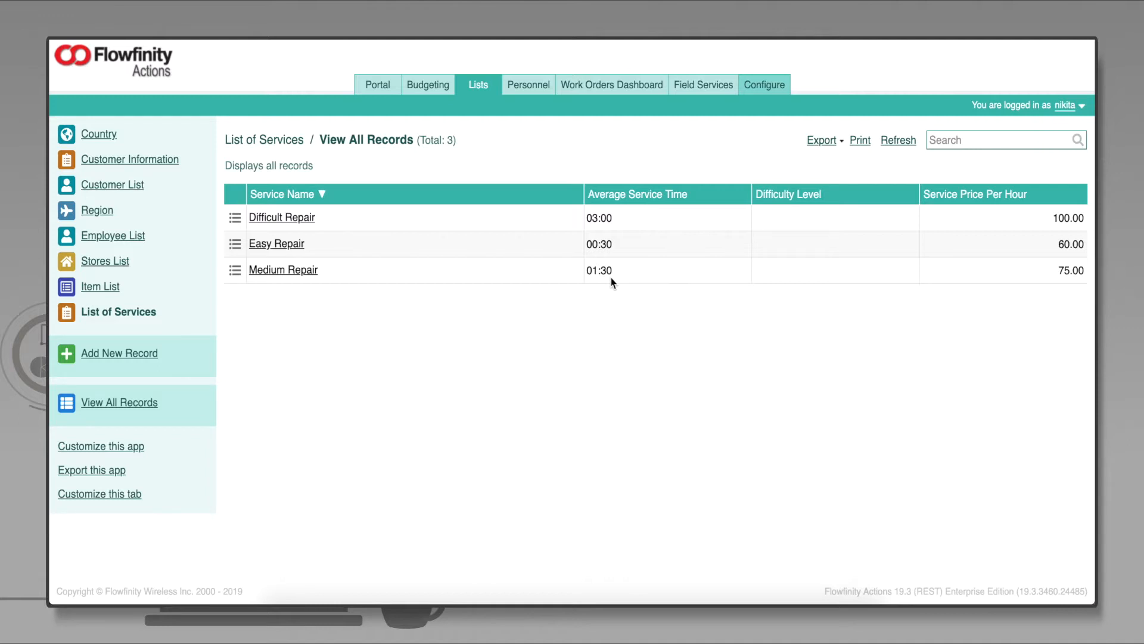
click(769, 86)
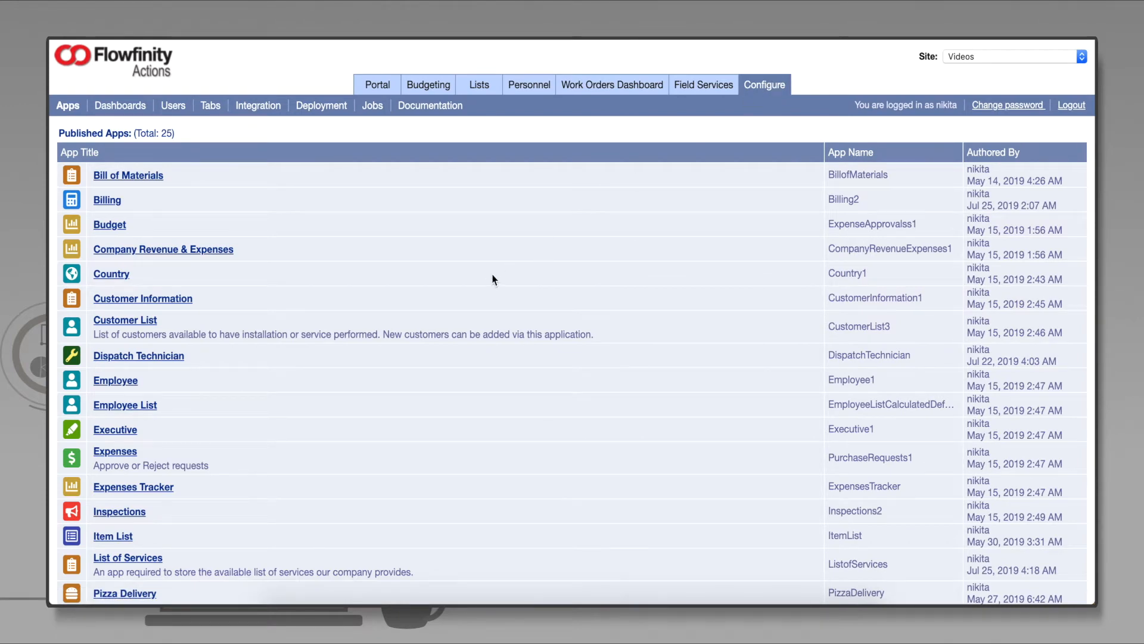
- In Dispatch Technician, add a 'Type of Service' field below Estimated Duration
click(212, 360)
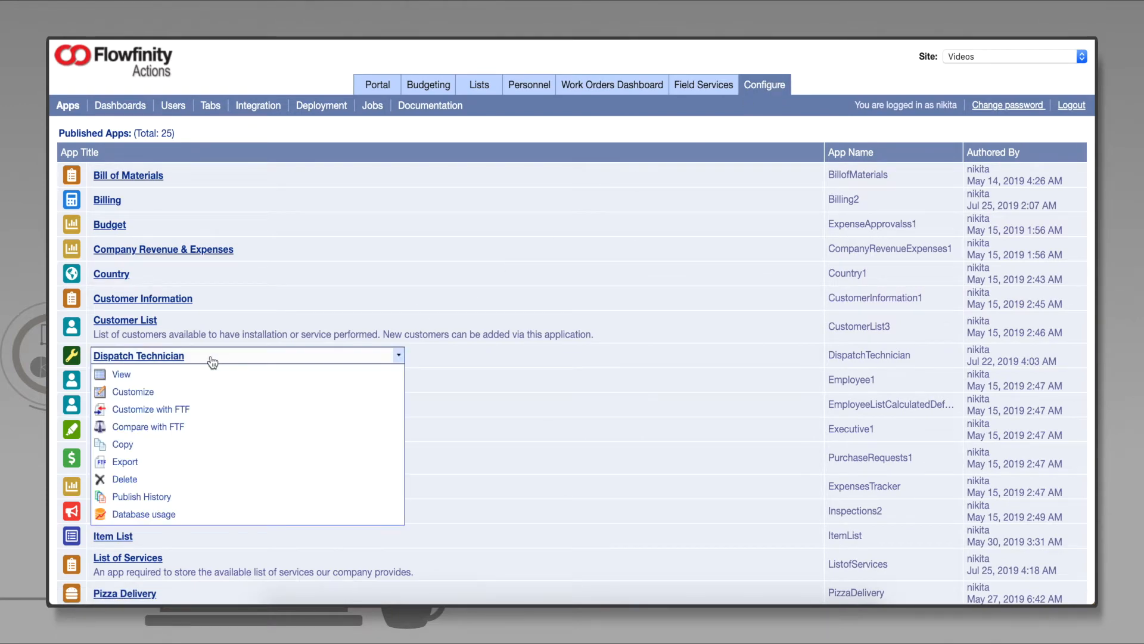
click(249, 392)
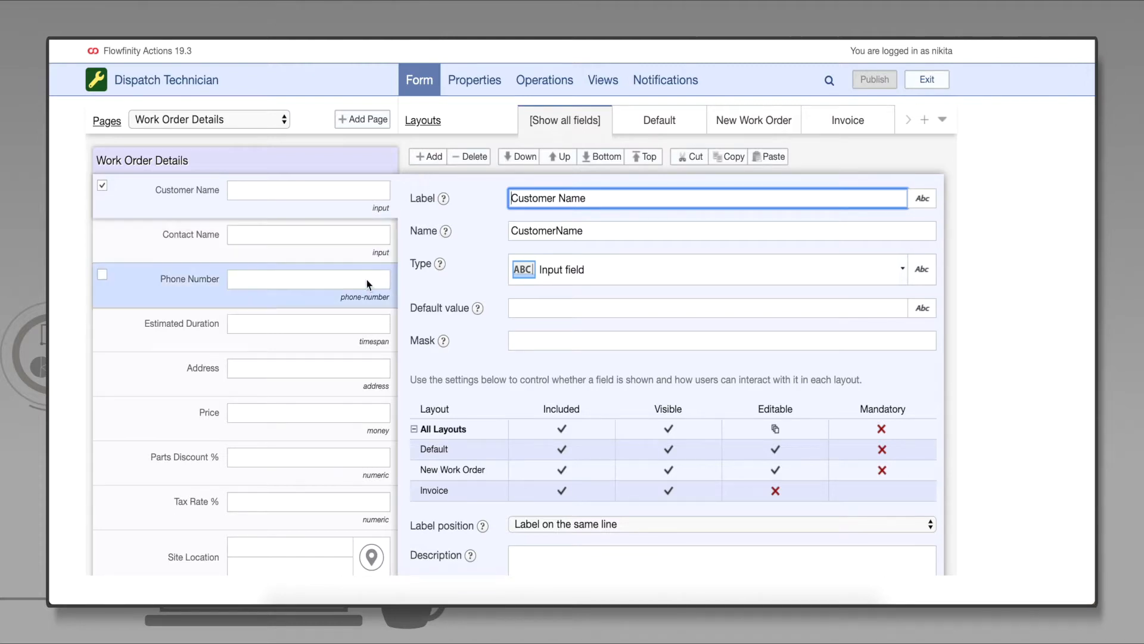
click(375, 333)
click(440, 160)
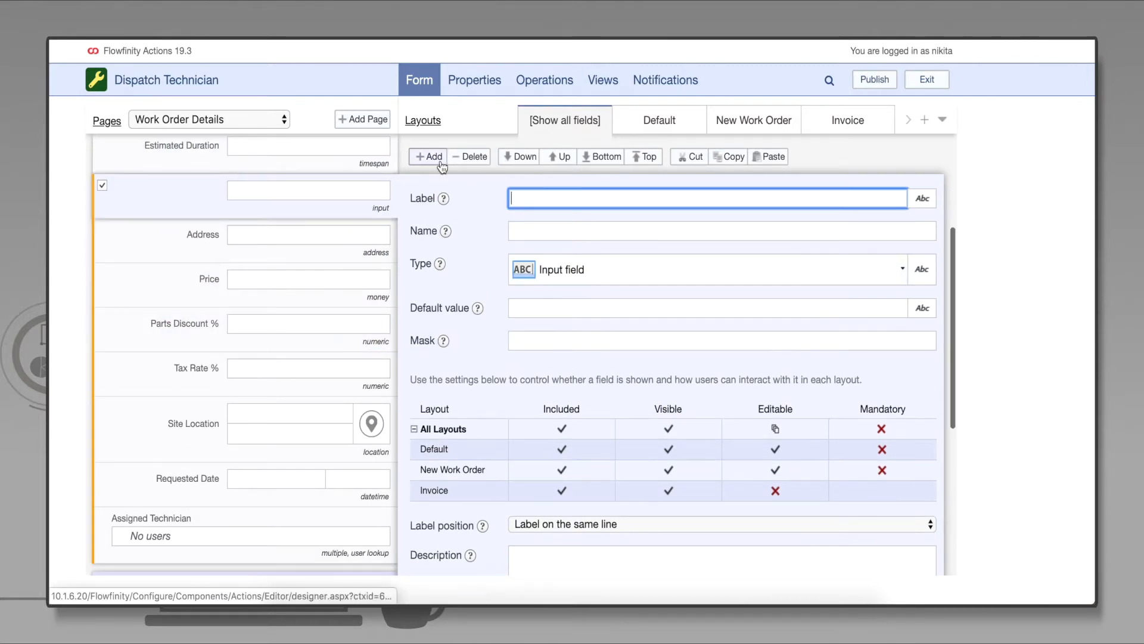
text(Type of Service)
key(Tab)
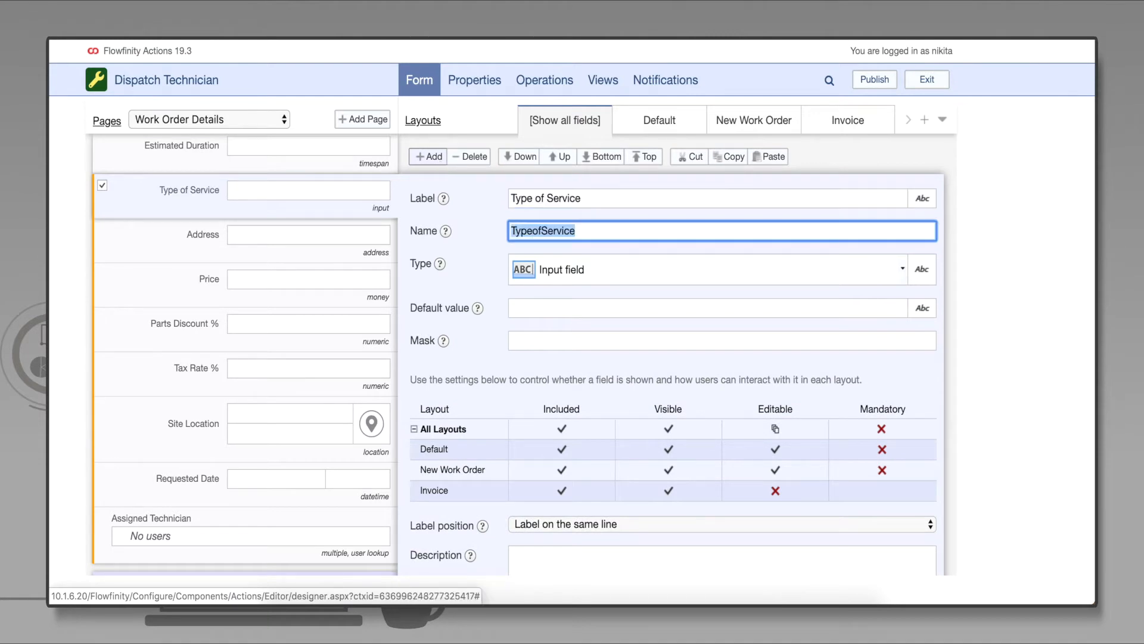
- Make Type of Service a lookup field pulling from the List of Services app
click(656, 269)
text(lookup)
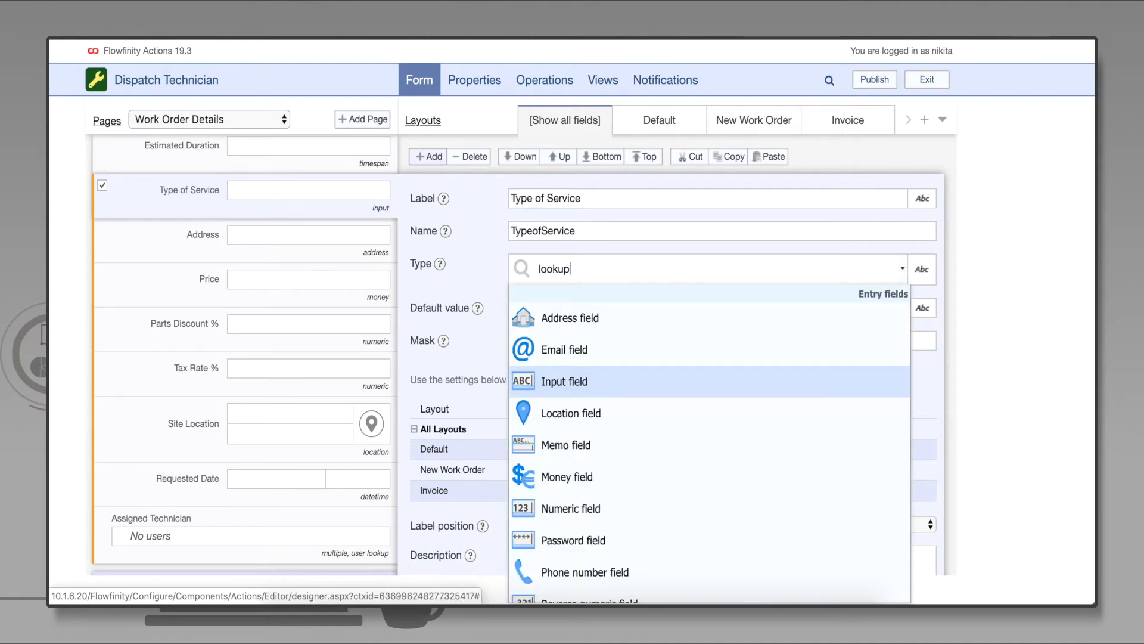
click(650, 315)
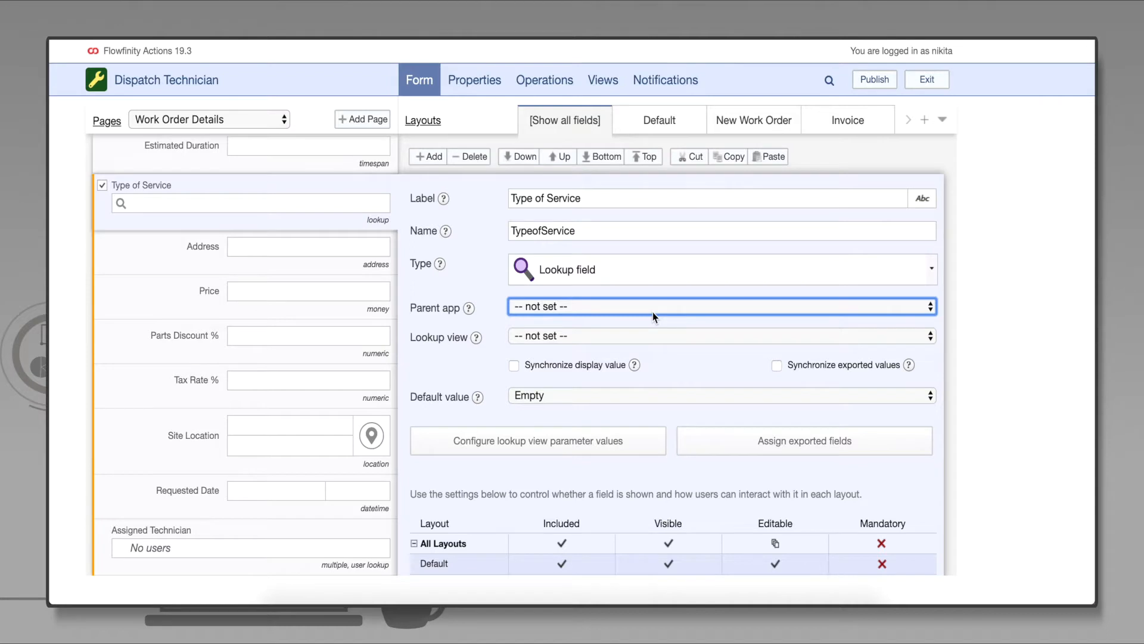
click(652, 312)
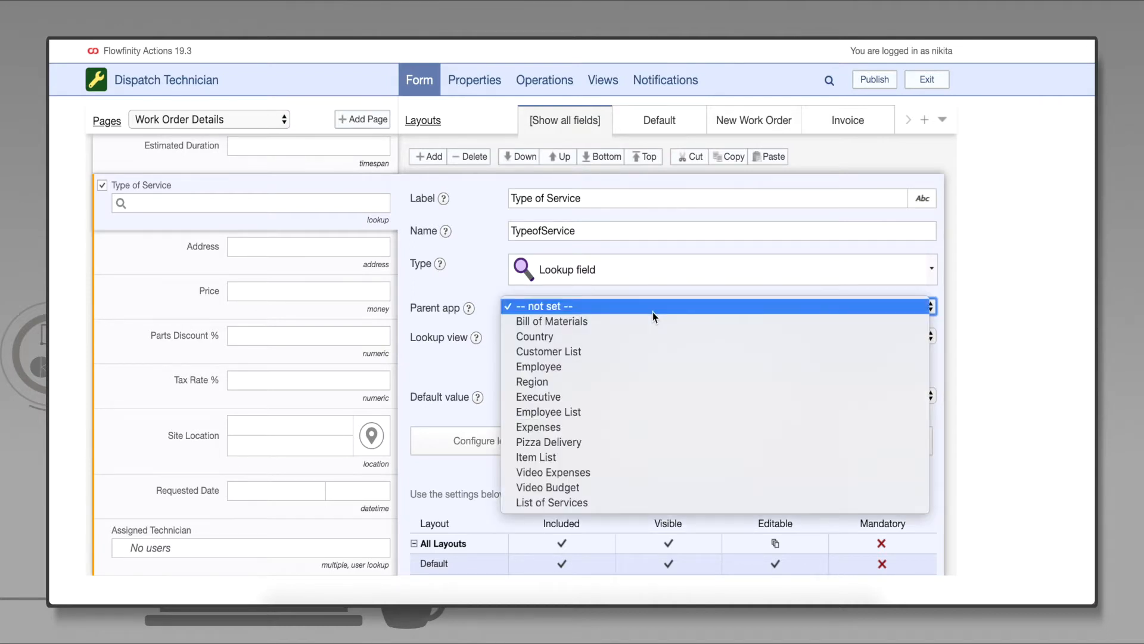
click(645, 505)
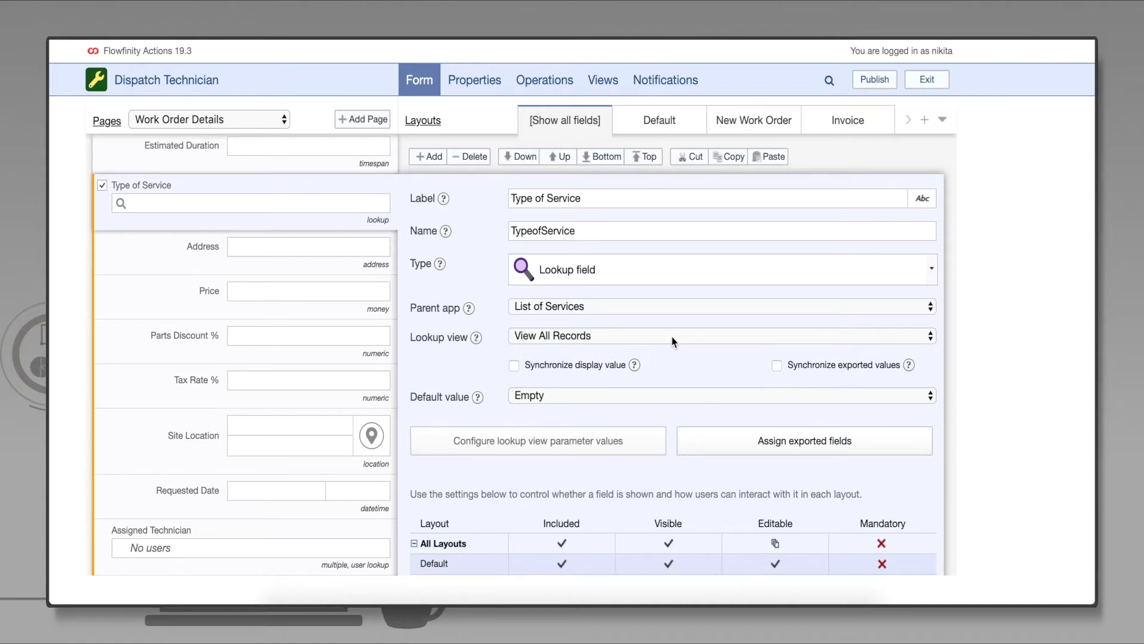
- Map the exported Service Price Per Hour to Copy To the Price field
click(769, 440)
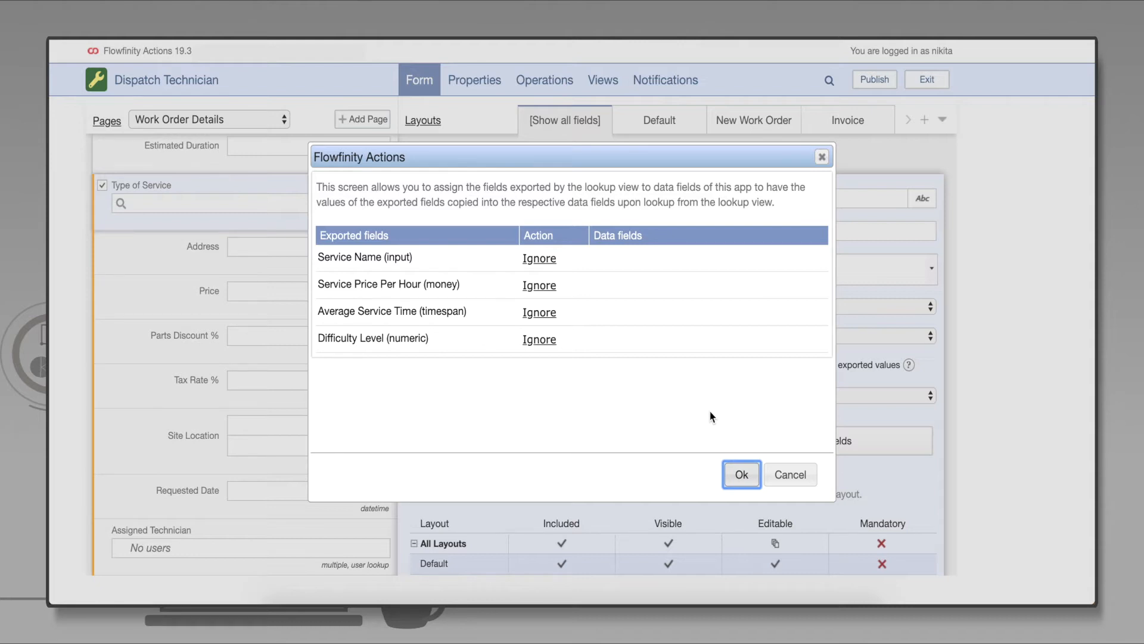
click(576, 287)
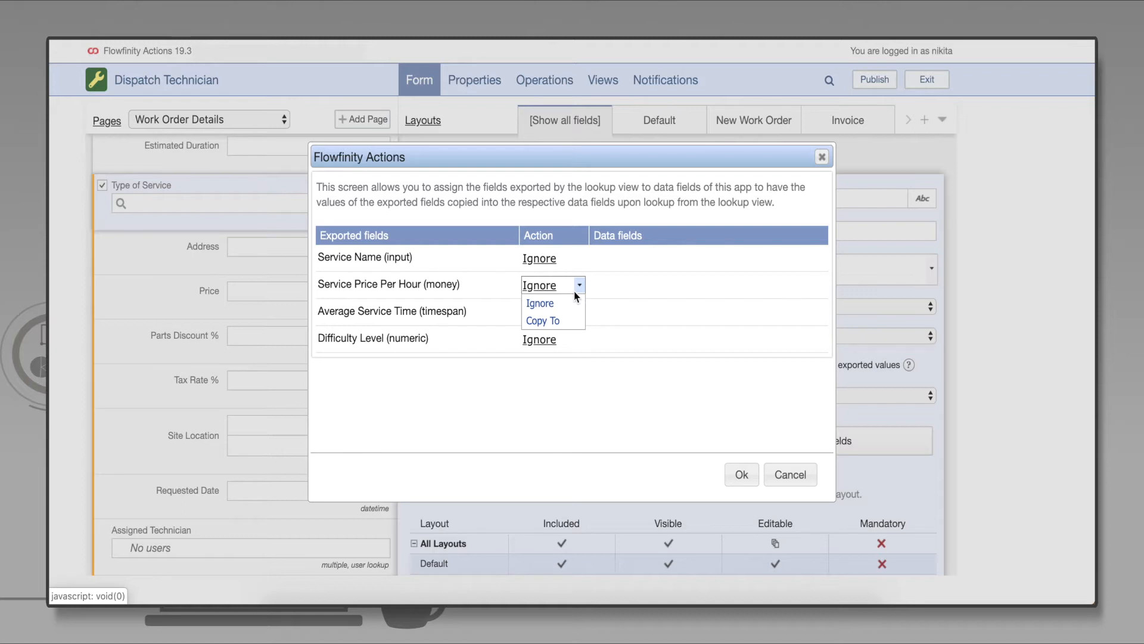
click(564, 321)
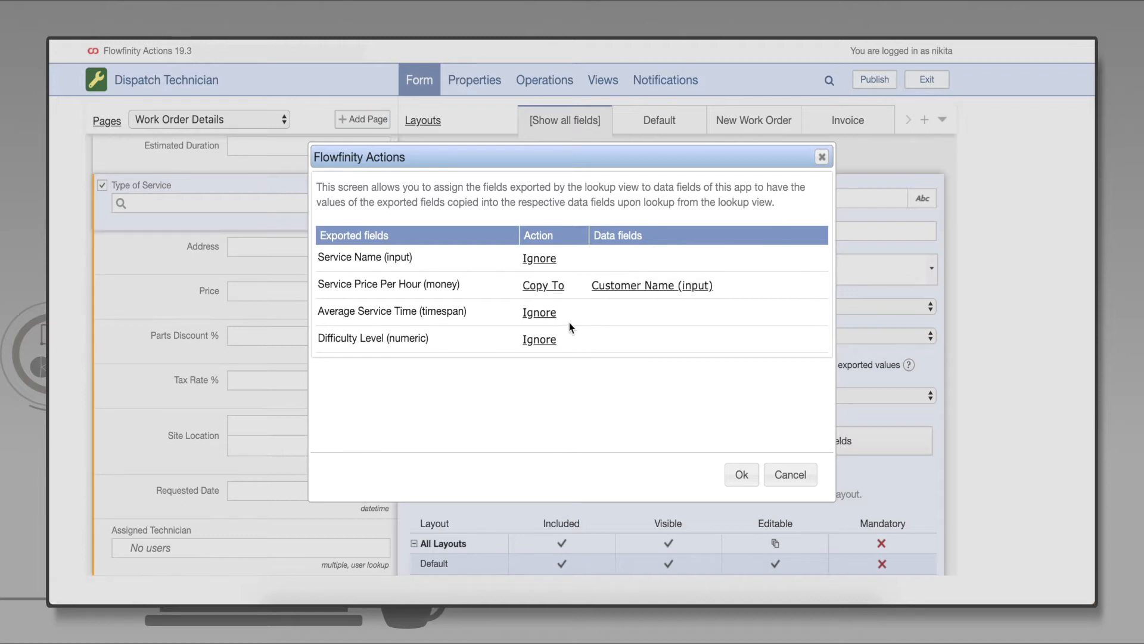
click(646, 286)
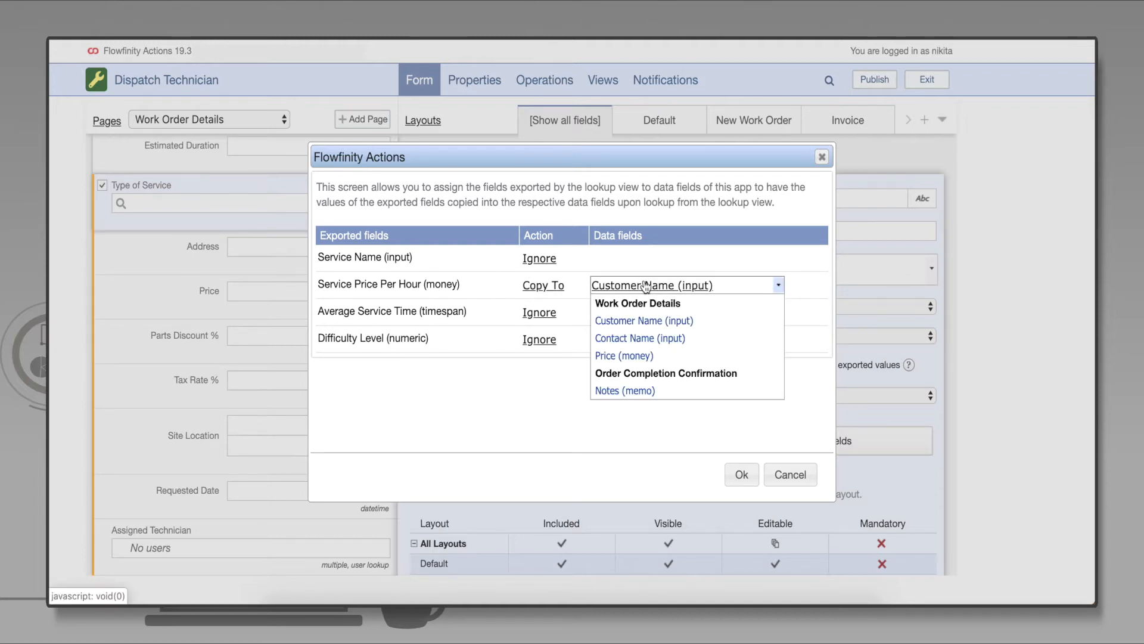
click(627, 355)
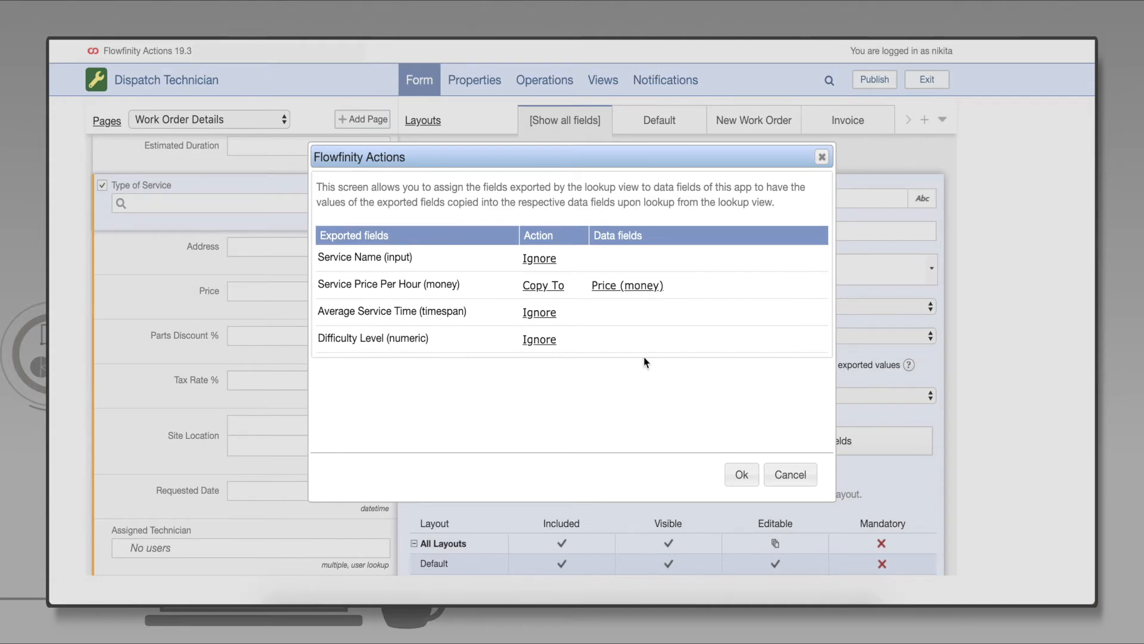
- Map Average Service Time to Copy To the Estimated Duration field
click(553, 313)
click(557, 348)
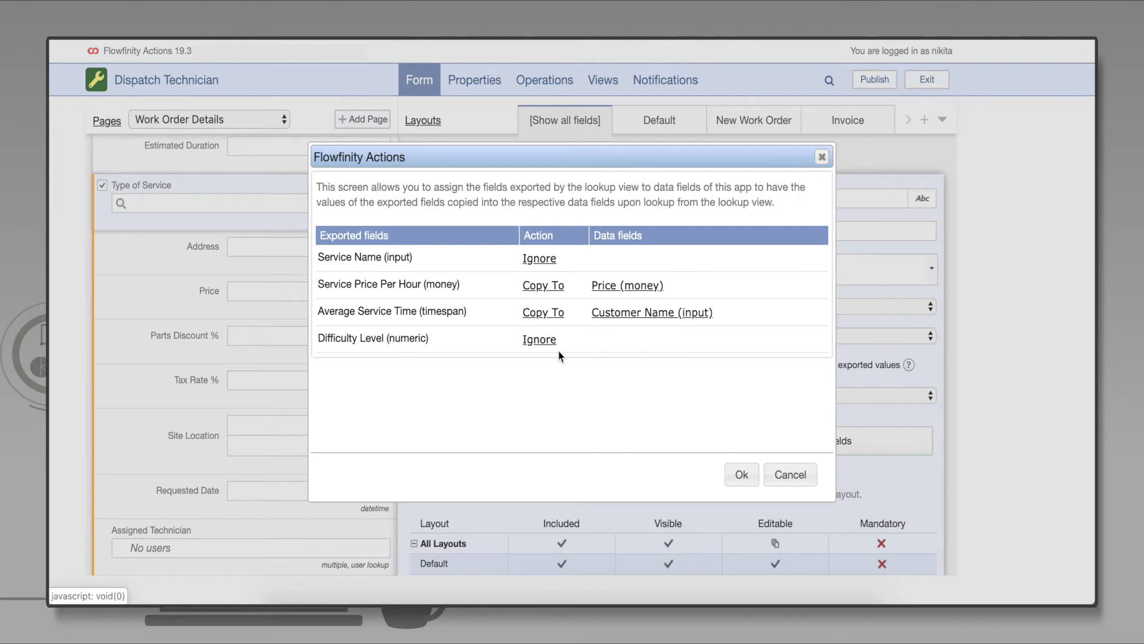
click(632, 313)
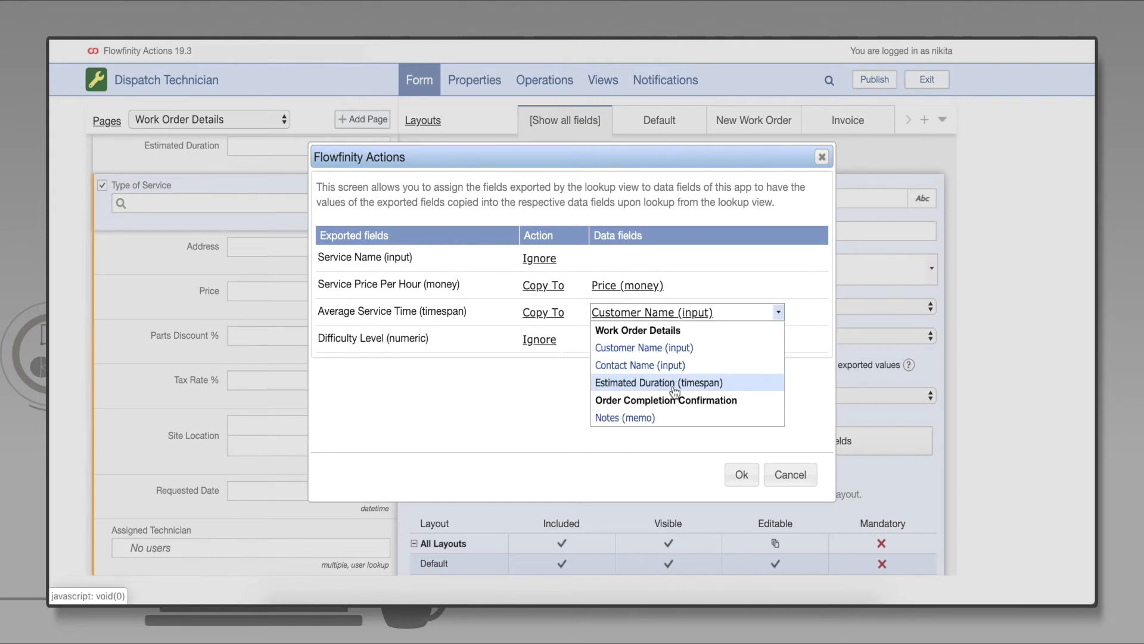
click(674, 384)
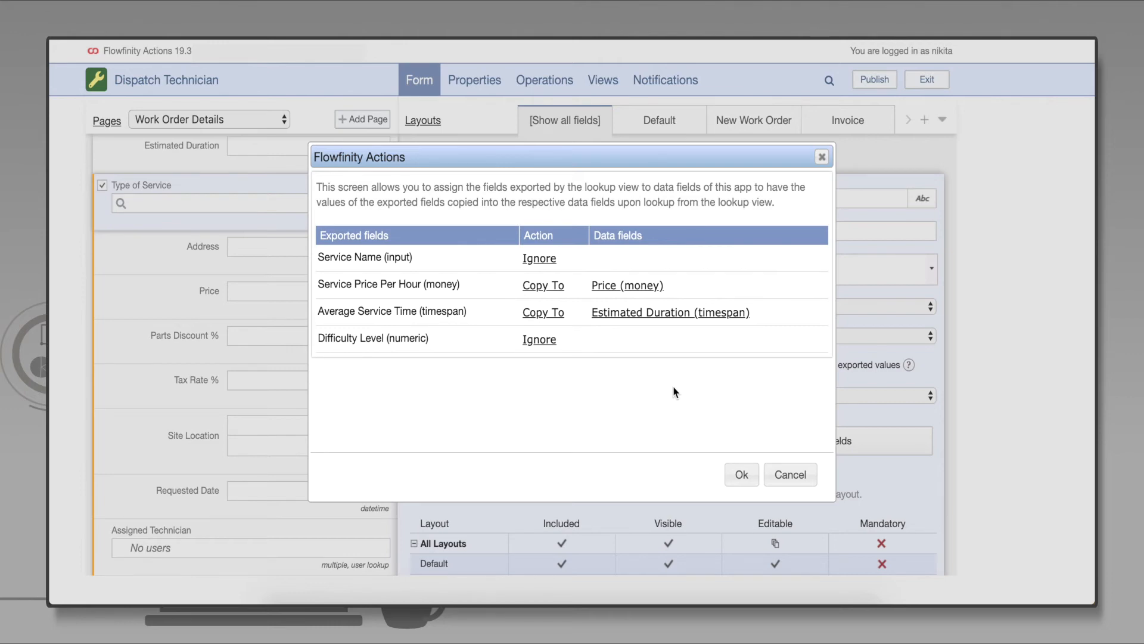
- Confirm the exported field mapping and save the Dispatch Technician form
click(742, 475)
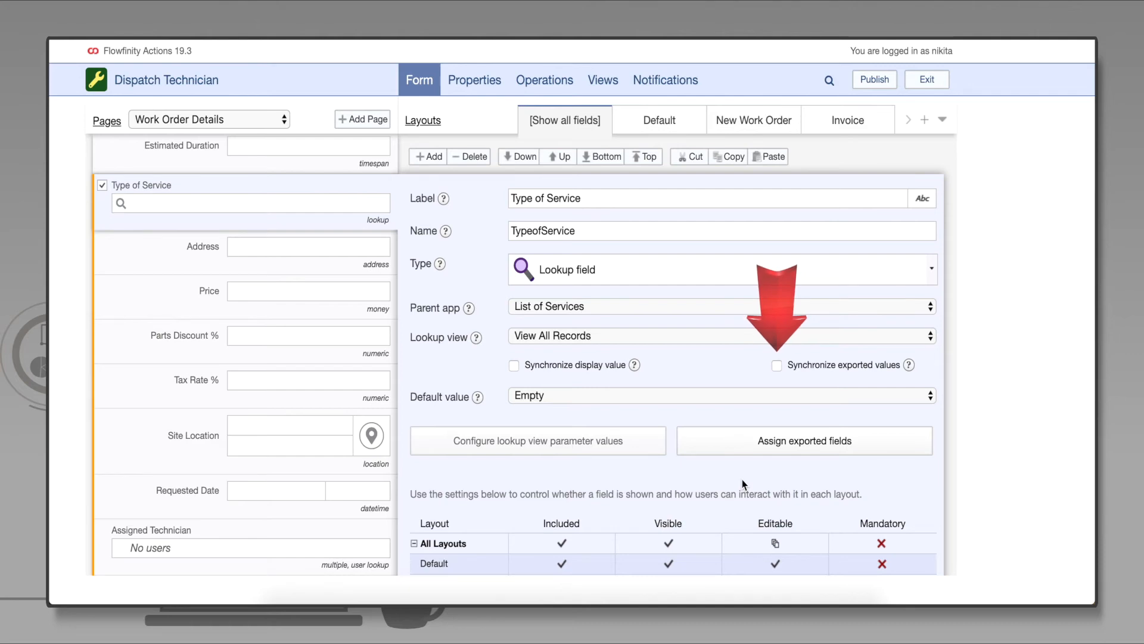
scroll(742, 480, down, 5)
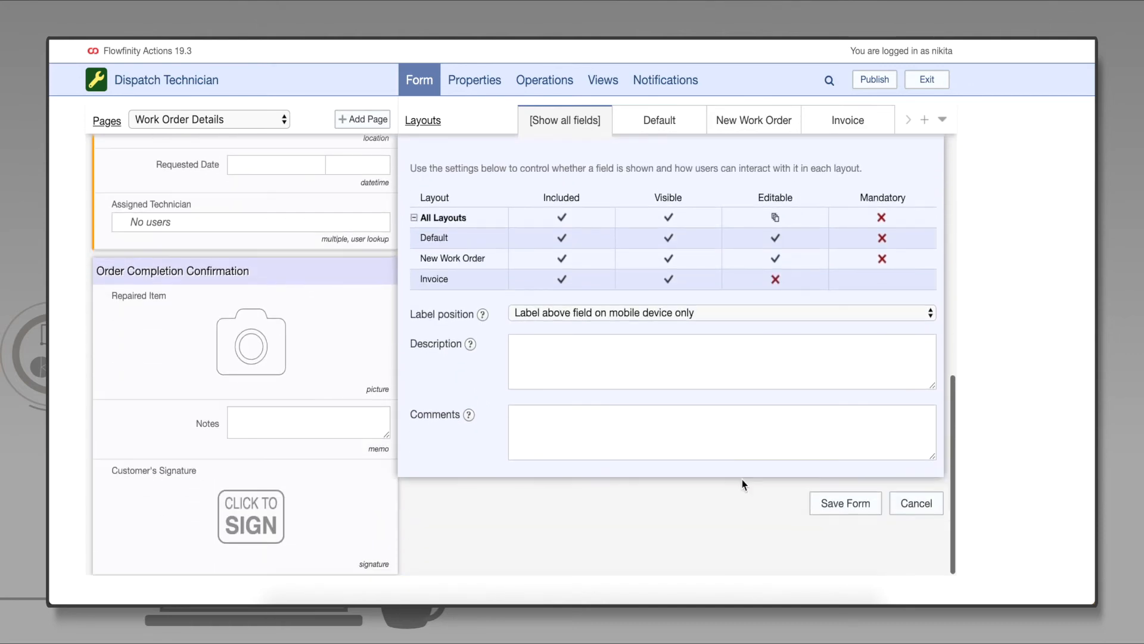
click(836, 514)
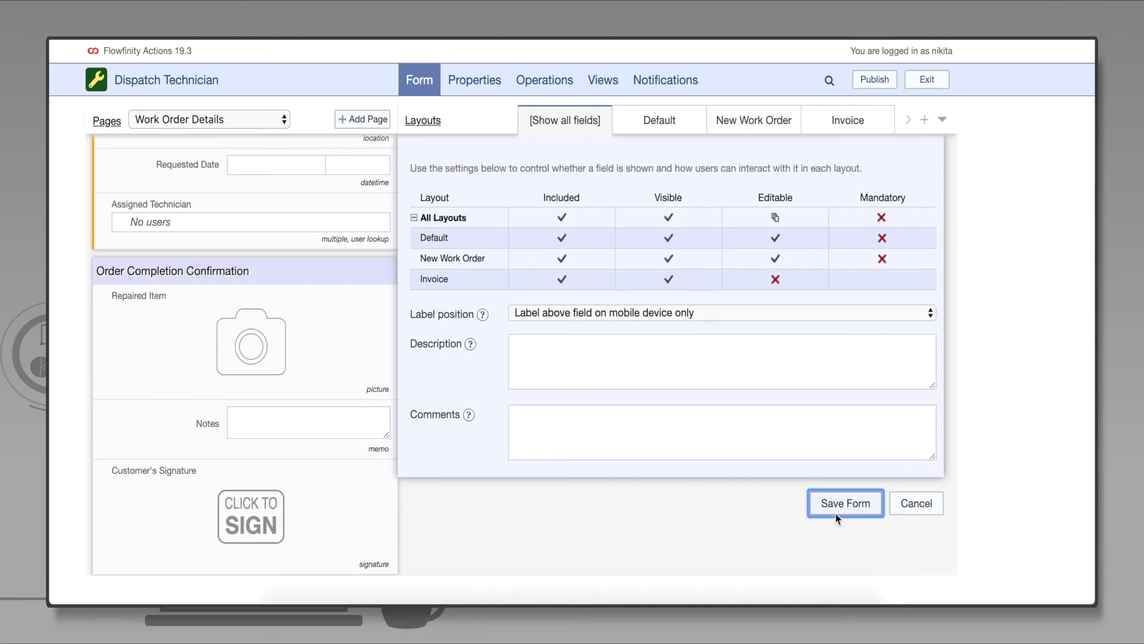
- Publish the Dispatch Technician app, then return to the portal home page
click(874, 79)
click(672, 453)
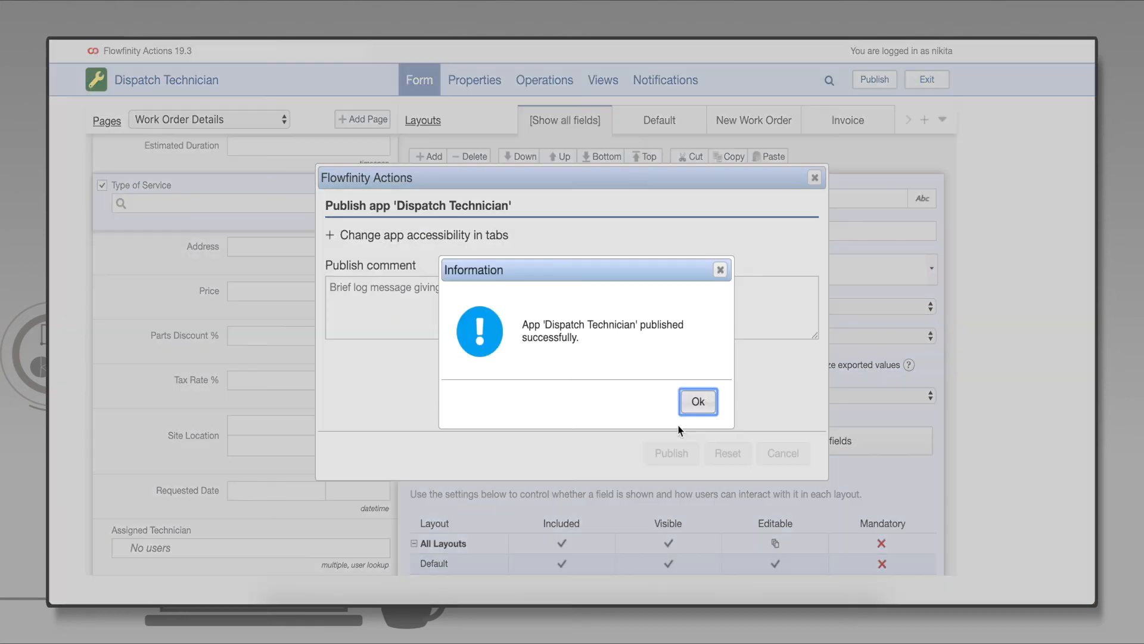
click(700, 401)
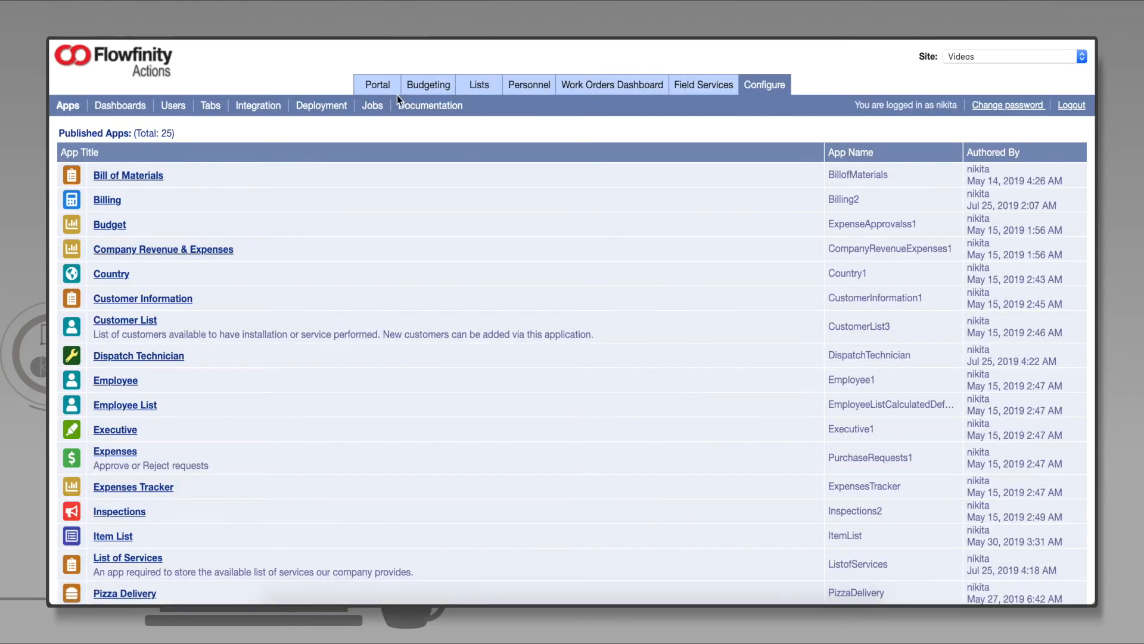
click(382, 85)
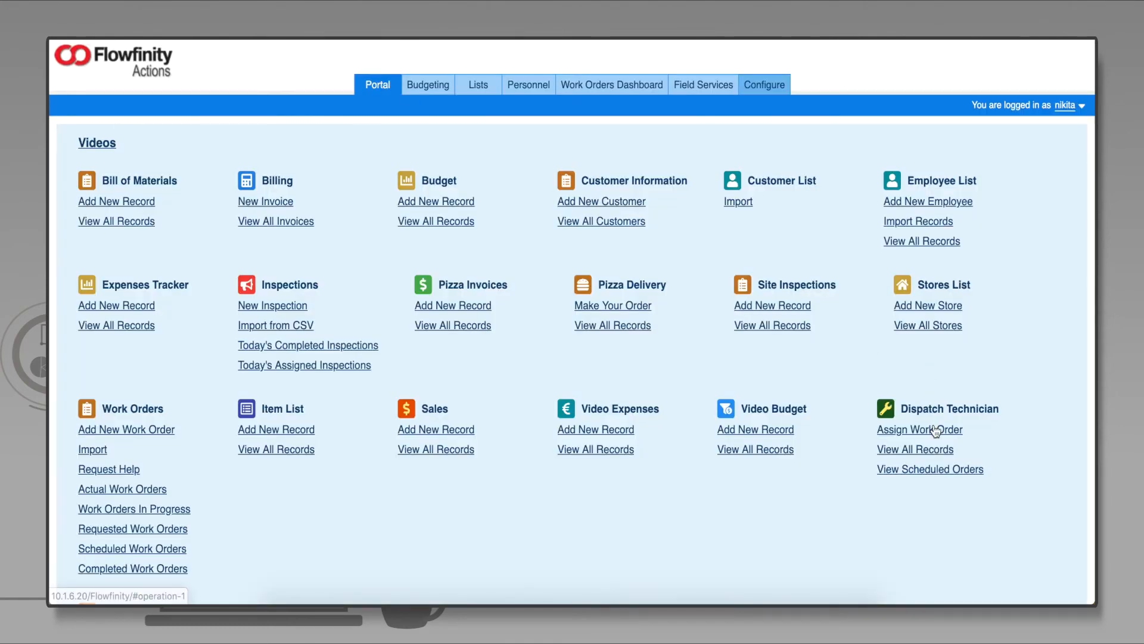
- Start a new work order and enter the company, the contact's name and the phone number
click(935, 430)
text(Placeholder Company)
key(Tab)
text(John Doe)
key(Tab)
text(+1234567890)
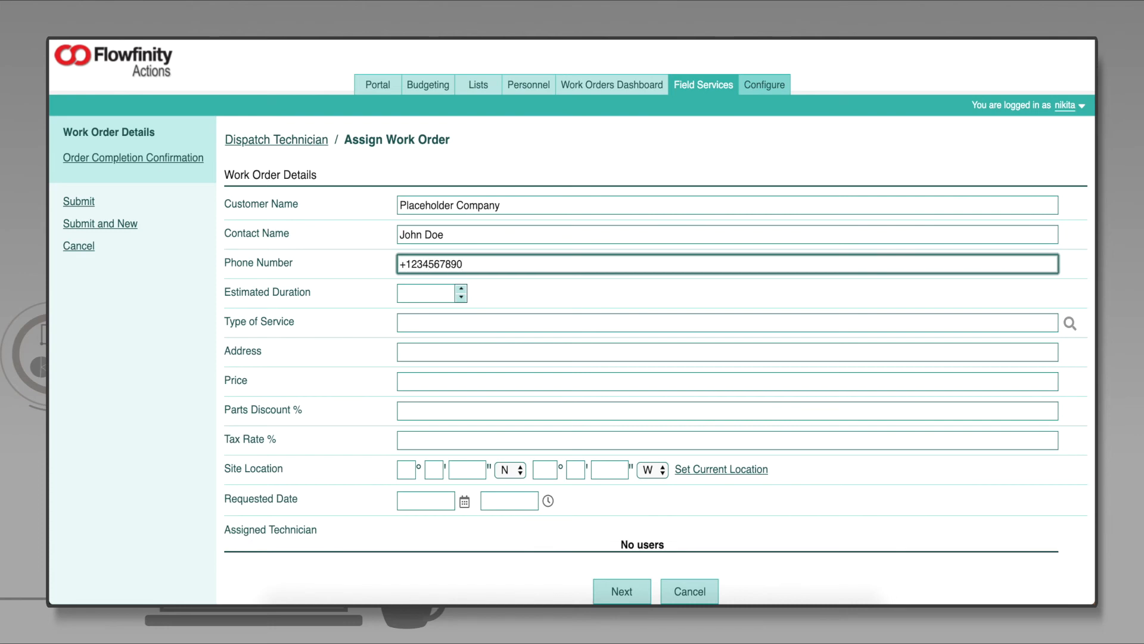
key(Tab)
- Choose Difficult Repair as Type of Service (03:00, 100.00) and enter the site address
click(463, 289)
click(463, 289)
click(478, 325)
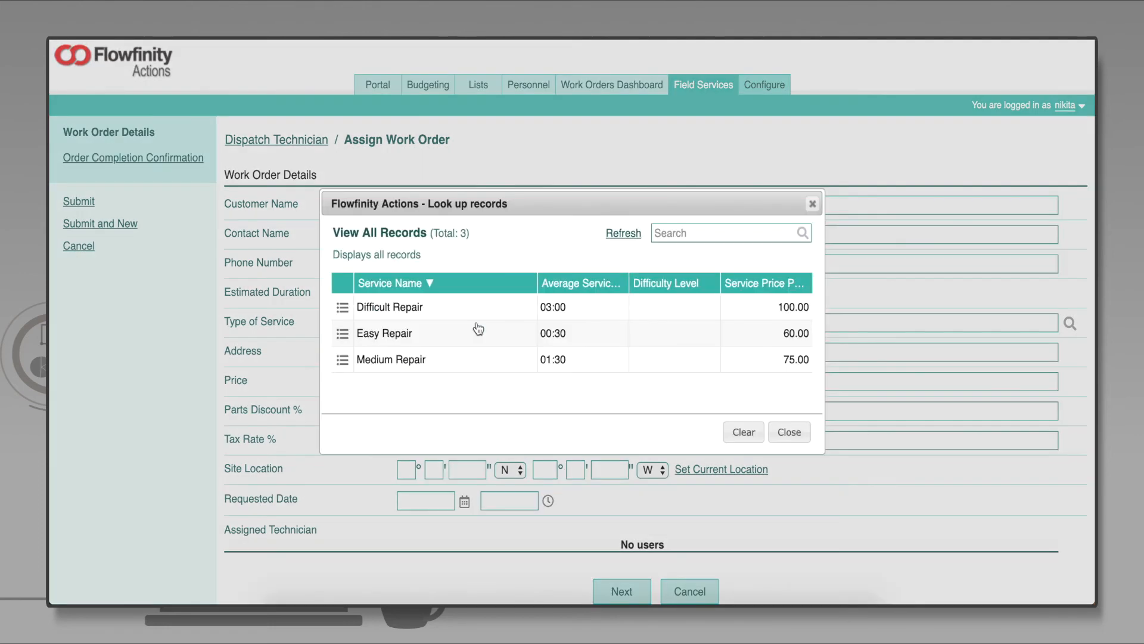
click(484, 309)
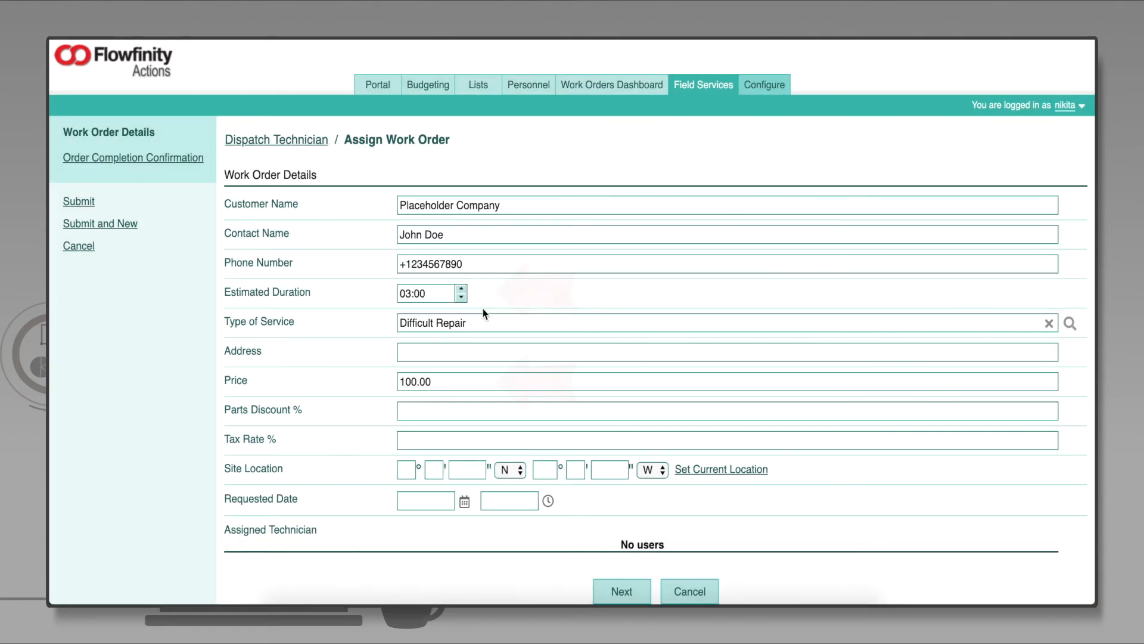
click(481, 353)
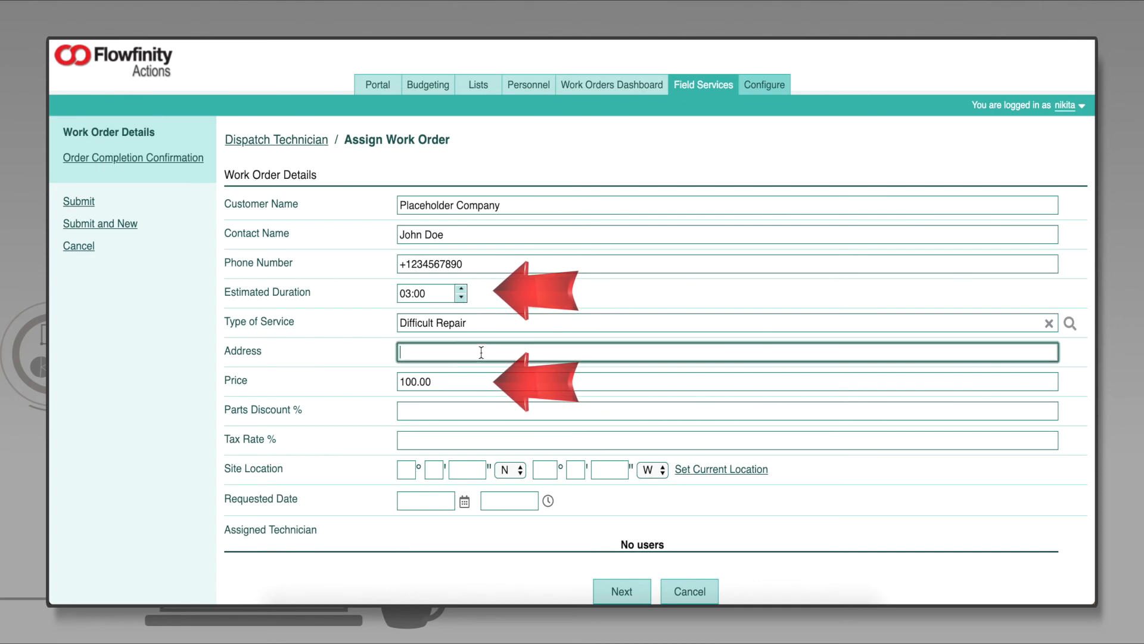
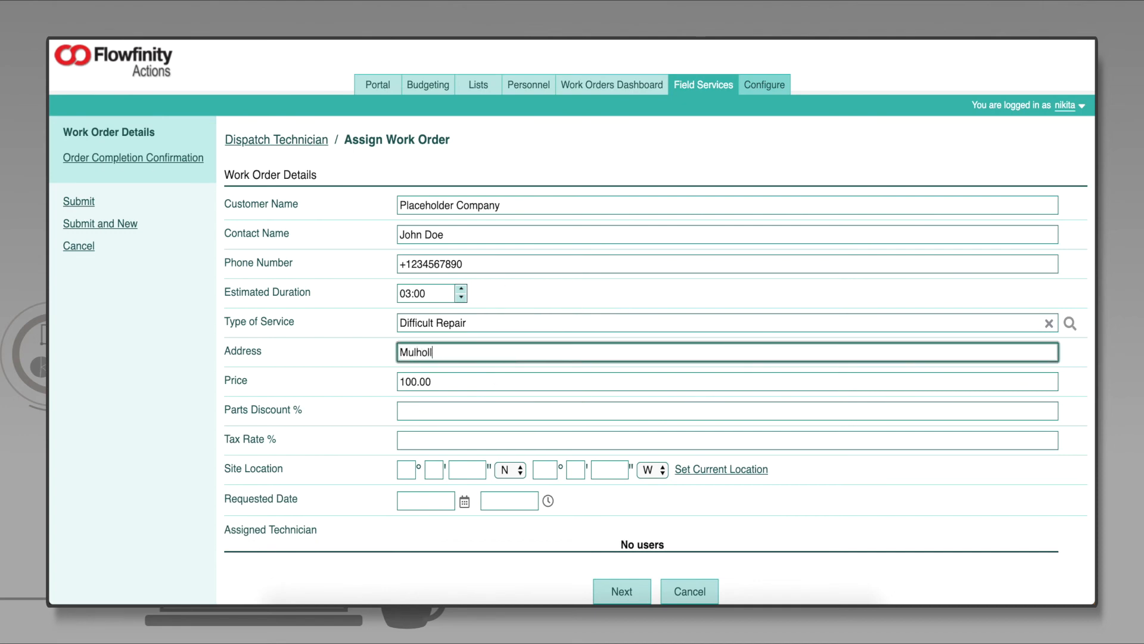
- Set parts discount 3%, tax 5%, and requested date July 31
click(416, 410)
text(3)
click(421, 439)
text(5)
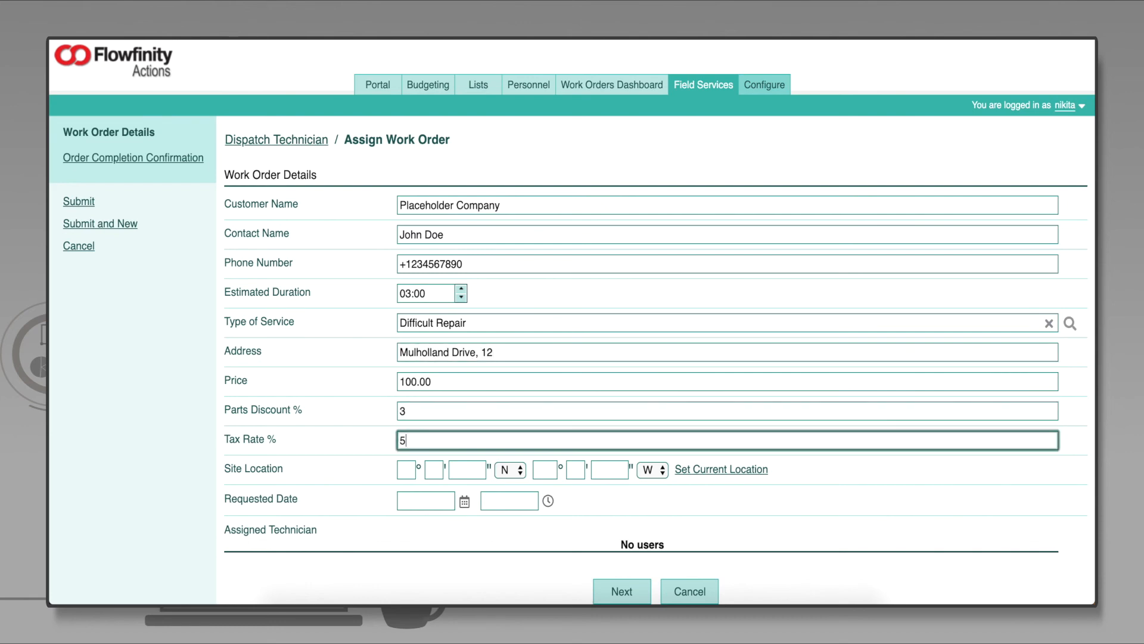
click(418, 501)
click(494, 491)
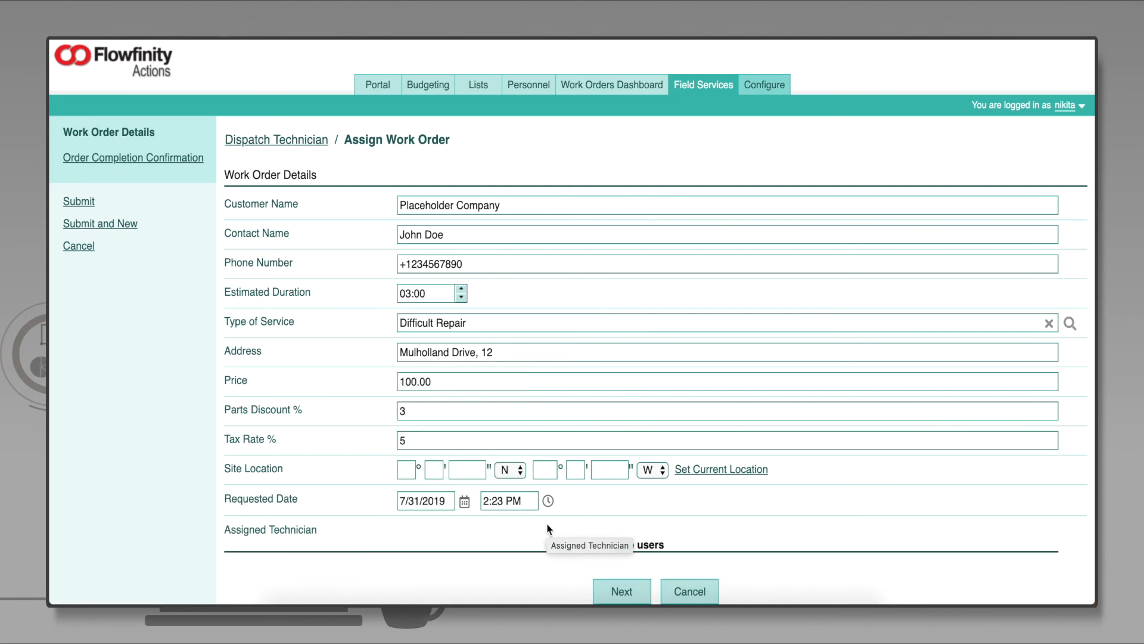
scroll(548, 529, down, 2)
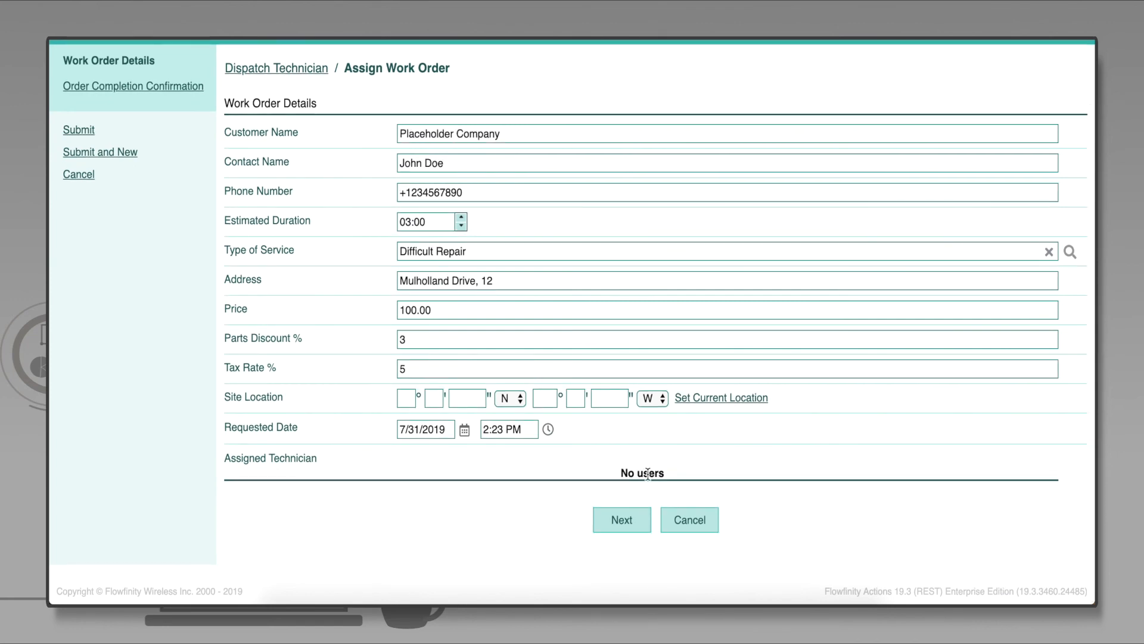